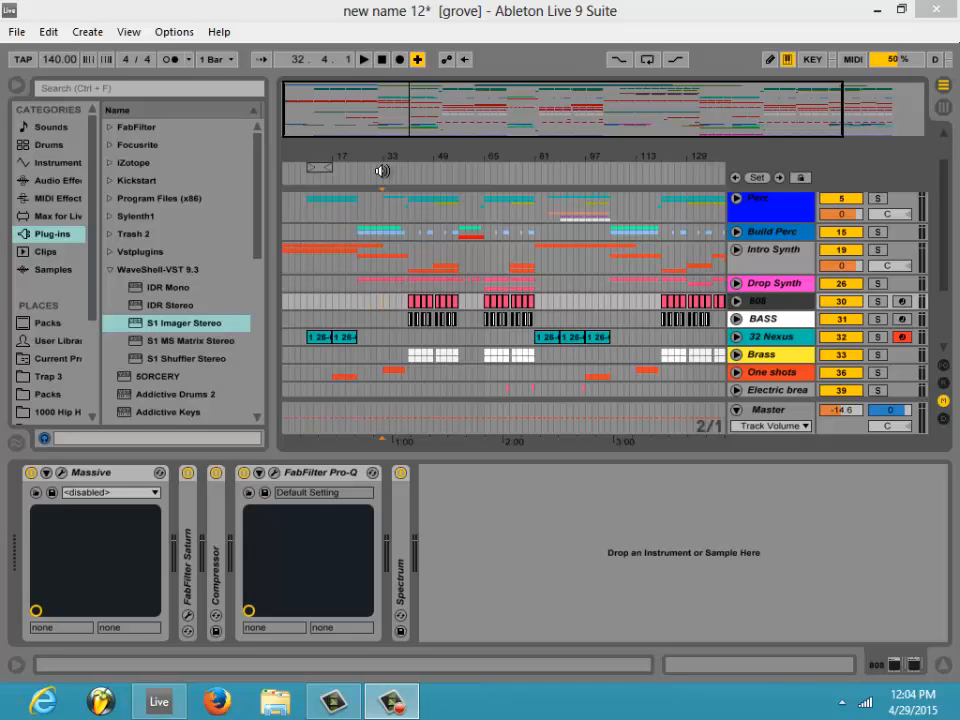
- Play the arrangement from around bar 33 and look over its tracks down to the Sidechain track
{"action": "left_click", "coordinate": [382, 171]}
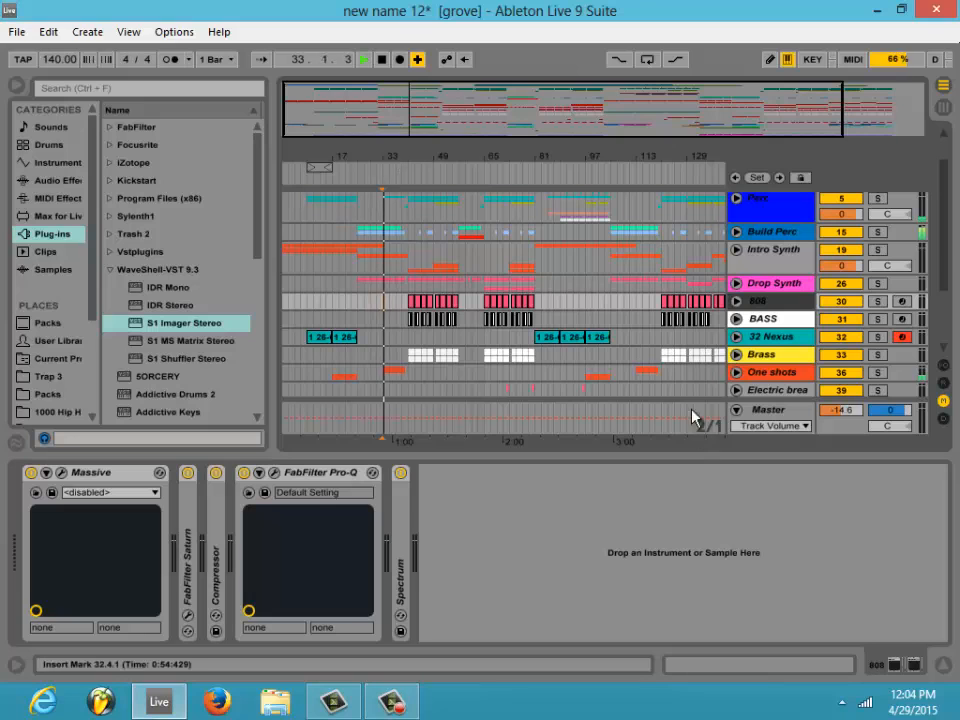
{"action": "mouse_move", "coordinate": [502, 113]}
{"action": "left_mouse_down"}
{"action": "mouse_move", "coordinate": [482, 107]}
{"action": "mouse_move", "coordinate": [499, 135]}
{"action": "left_mouse_up"}
{"action": "scroll", "coordinate": [680, 270], "scroll_direction": "down", "scroll_amount": 2}
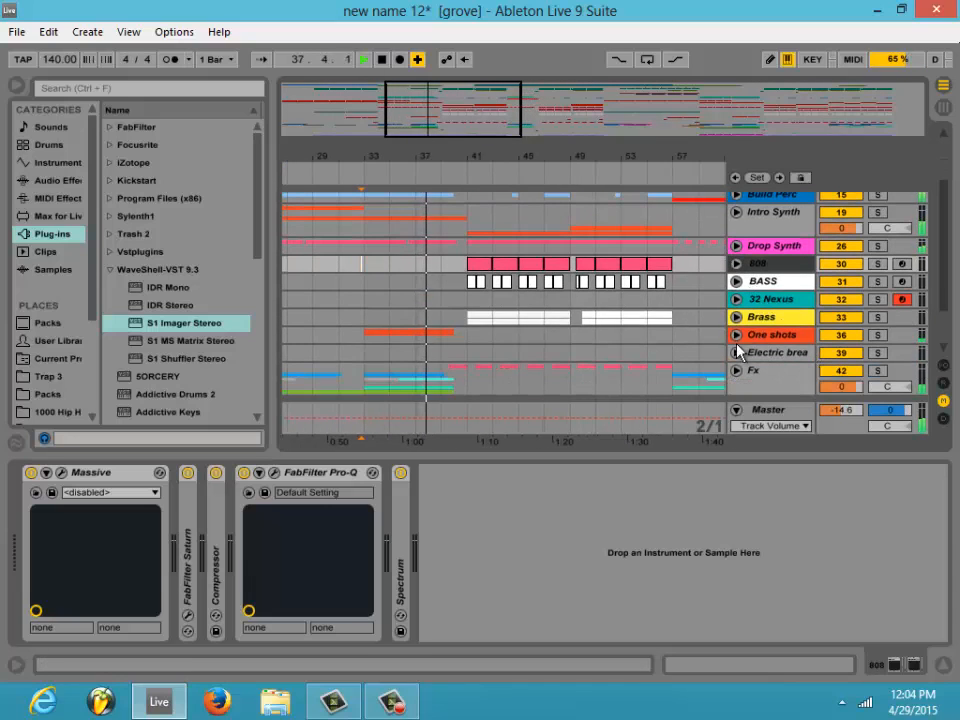
{"action": "scroll", "coordinate": [752, 320], "scroll_direction": "up", "scroll_amount": 4}
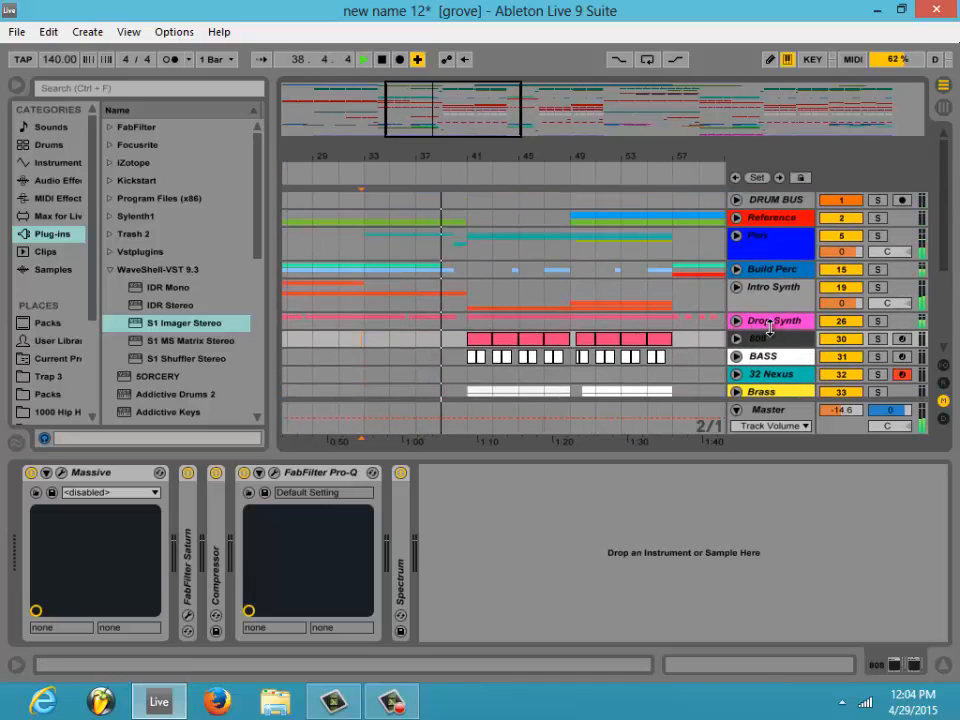
{"action": "scroll", "coordinate": [770, 290], "scroll_direction": "down", "scroll_amount": 3}
{"action": "scroll", "coordinate": [770, 290], "scroll_direction": "down", "scroll_amount": 4}
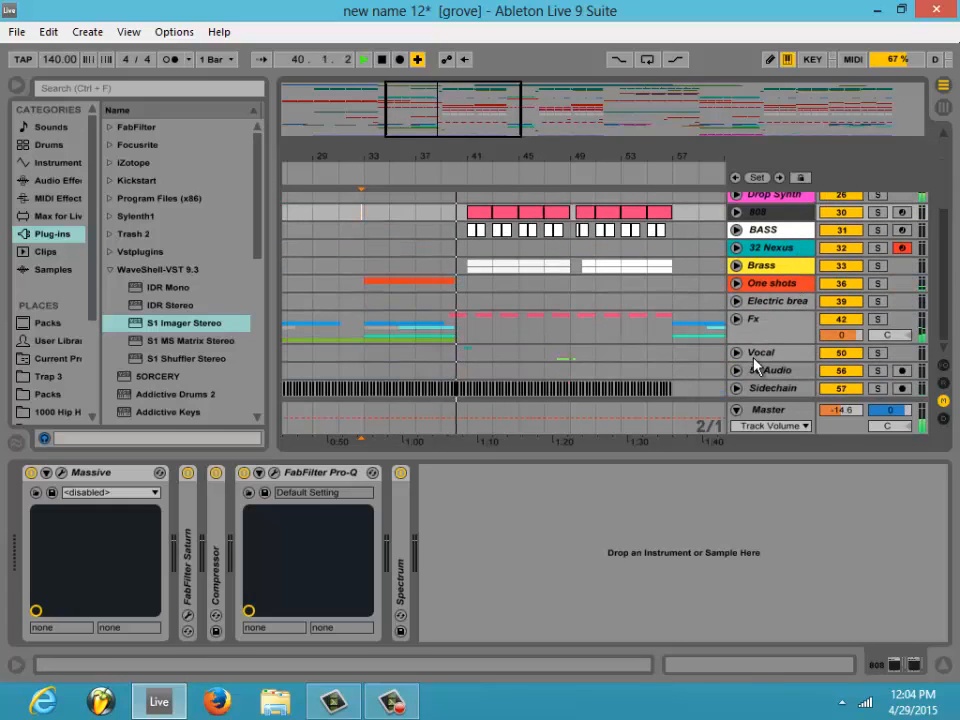
- Unfold the Fx group and listen to the drop with its frozen clips from bar 41, stopping playback at bar 46
{"action": "left_click", "coordinate": [736, 300]}
{"action": "scroll", "coordinate": [562, 282], "scroll_direction": "down", "scroll_amount": 3}
{"action": "left_click_drag", "start_coordinate": [452, 95], "coordinate": [450, 112]}
{"action": "scroll", "coordinate": [560, 288], "scroll_direction": "up", "scroll_amount": 4}
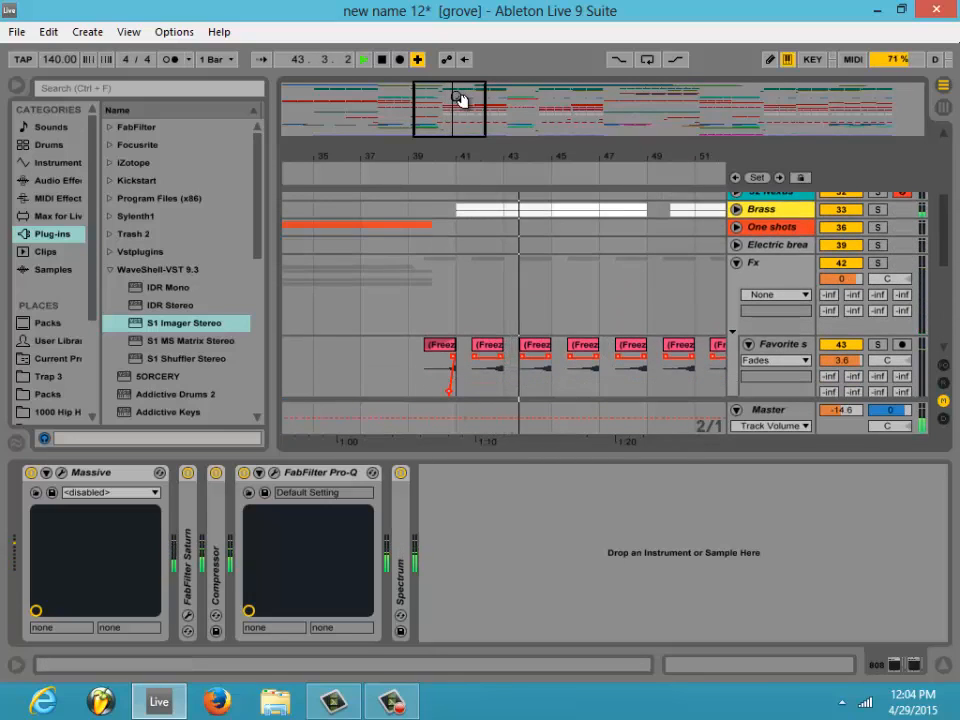
{"action": "left_click_drag", "start_coordinate": [463, 101], "coordinate": [465, 99]}
{"action": "scroll", "coordinate": [590, 222], "scroll_direction": "down", "scroll_amount": 1}
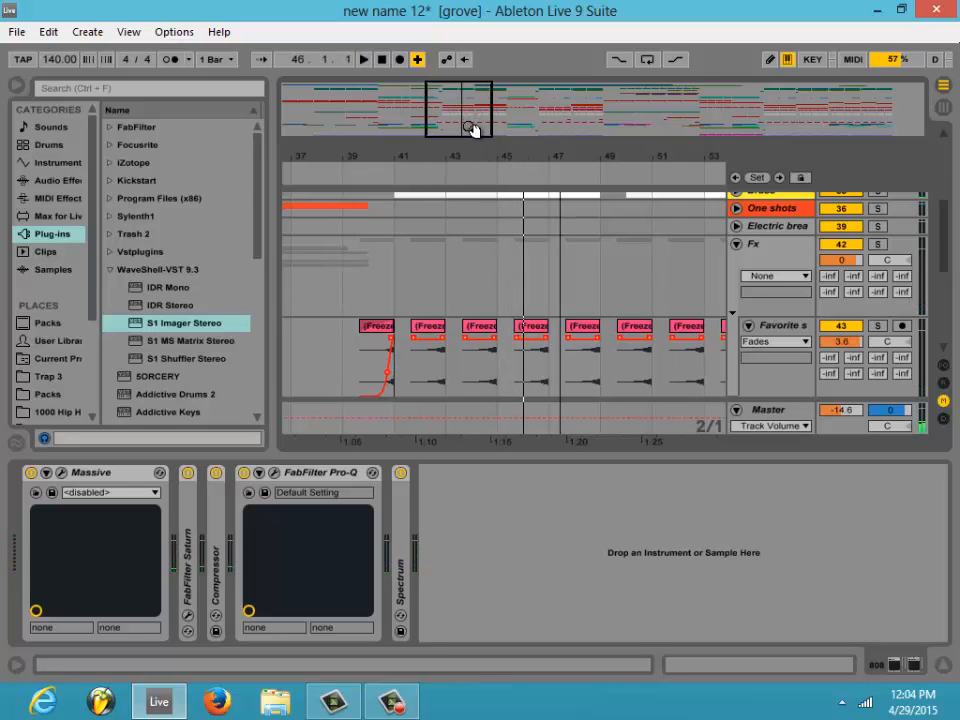
{"action": "left_click_drag", "start_coordinate": [471, 128], "coordinate": [459, 127]}
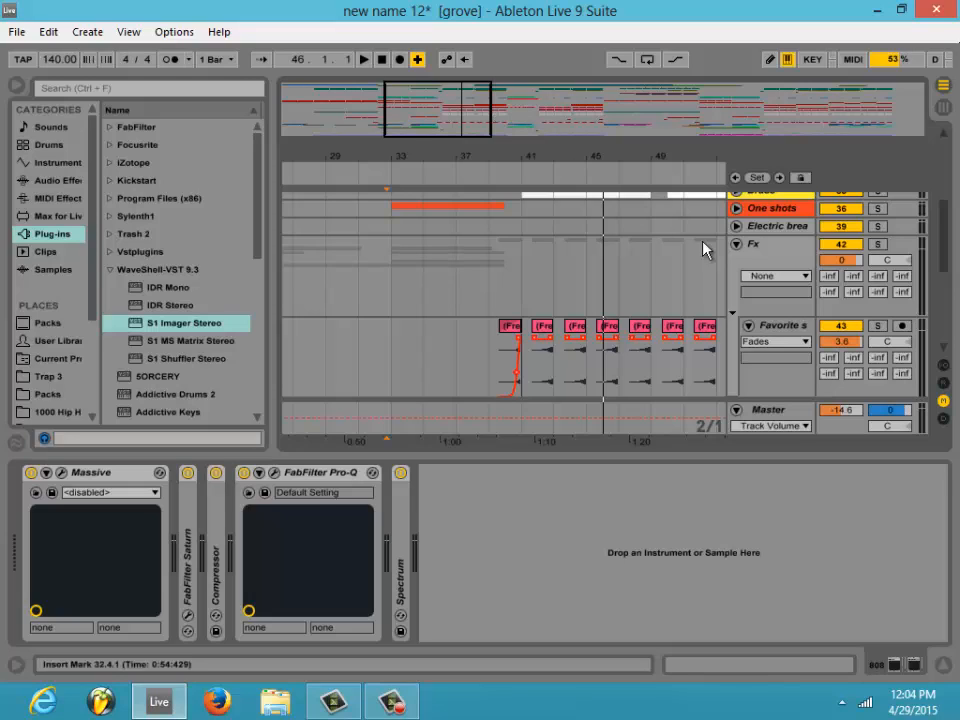
- Solo the Favorite song track (43) in the Fx group and listen to it from bar 39
{"action": "left_click", "coordinate": [878, 333]}
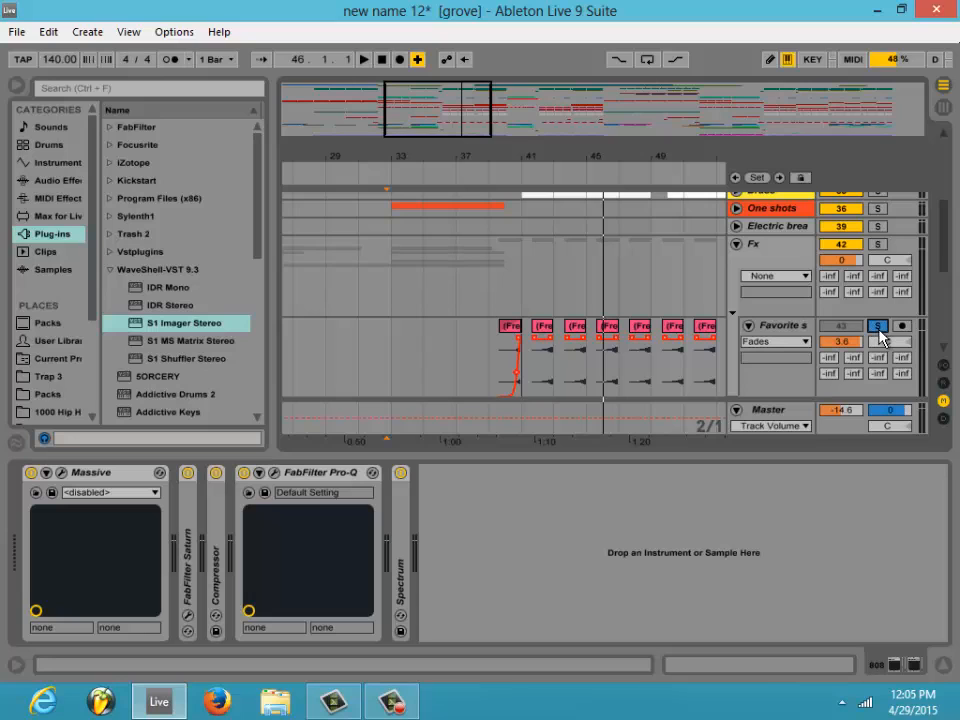
{"action": "left_click", "coordinate": [489, 336]}
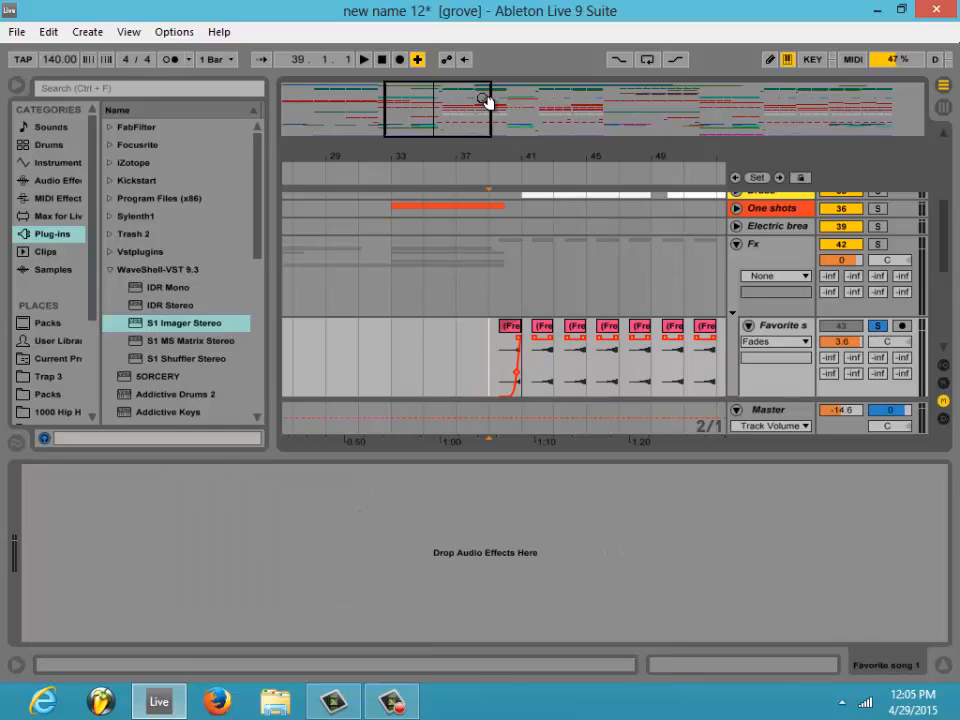
{"action": "key", "text": "space"}
{"action": "left_click_drag", "start_coordinate": [474, 118], "coordinate": [473, 117]}
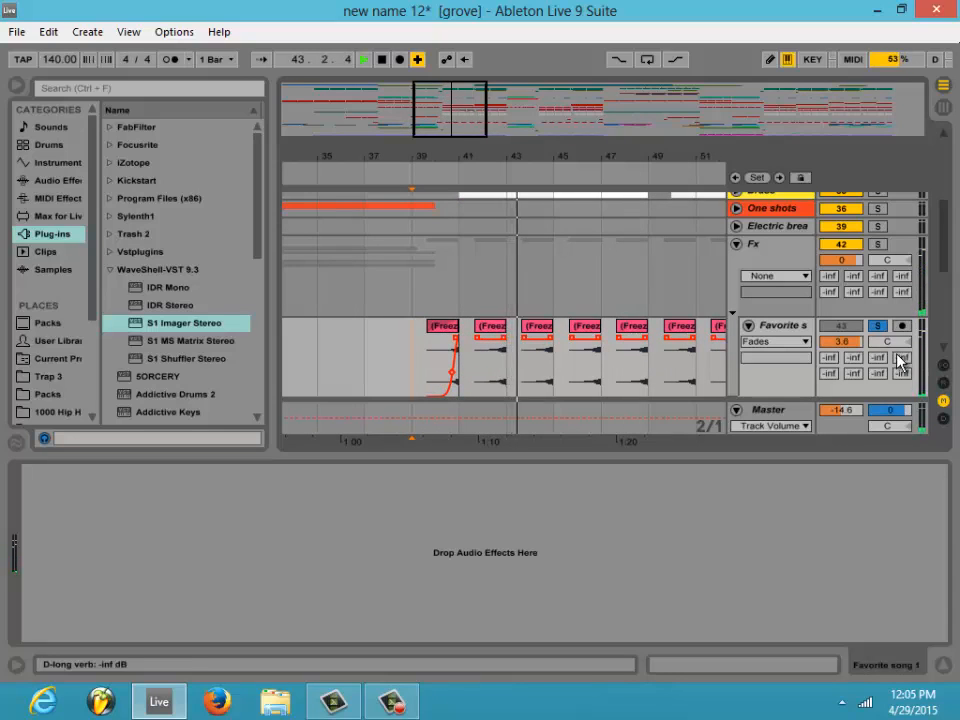
{"action": "key", "text": "space"}
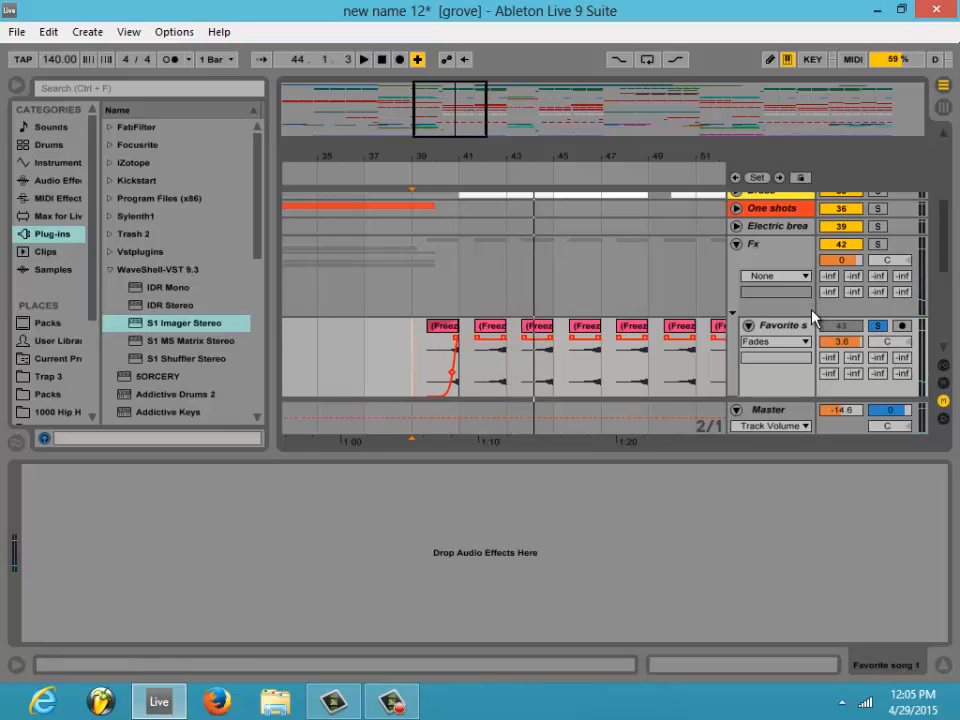
{"action": "mouse_move", "coordinate": [450, 128]}
{"action": "left_mouse_down"}
{"action": "mouse_move", "coordinate": [490, 122]}
{"action": "mouse_move", "coordinate": [444, 134]}
{"action": "left_mouse_up"}
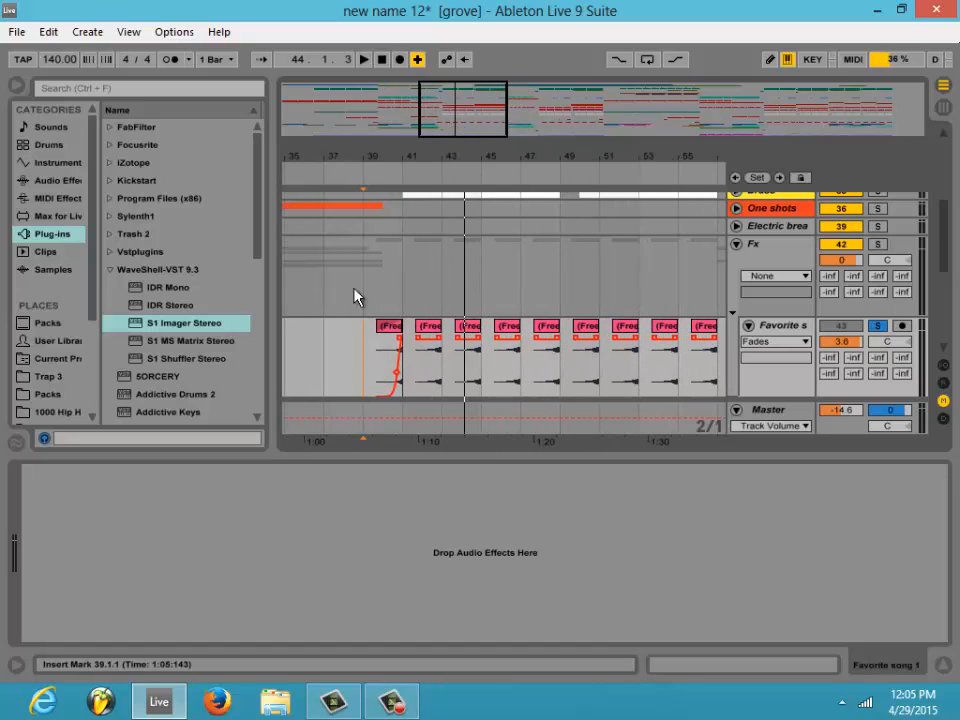
- Unsolo track 43, mute it, and play the full mix from bar 37 to hear the drop without it
{"action": "left_click_drag", "start_coordinate": [362, 341], "coordinate": [399, 377]}
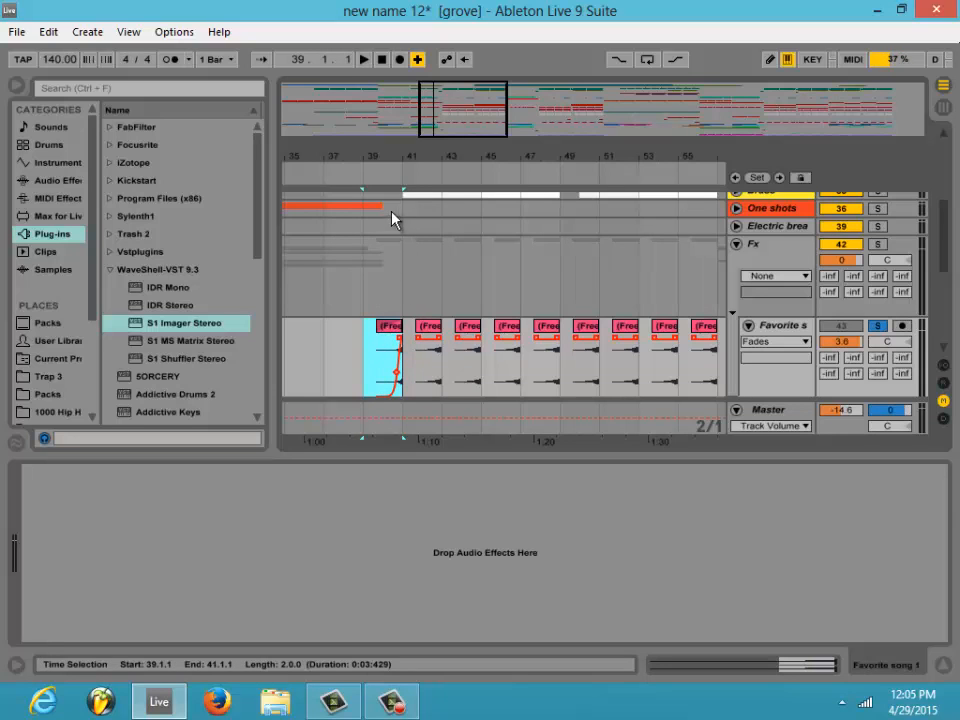
{"action": "left_click_drag", "start_coordinate": [454, 107], "coordinate": [456, 106]}
{"action": "left_click", "coordinate": [879, 326]}
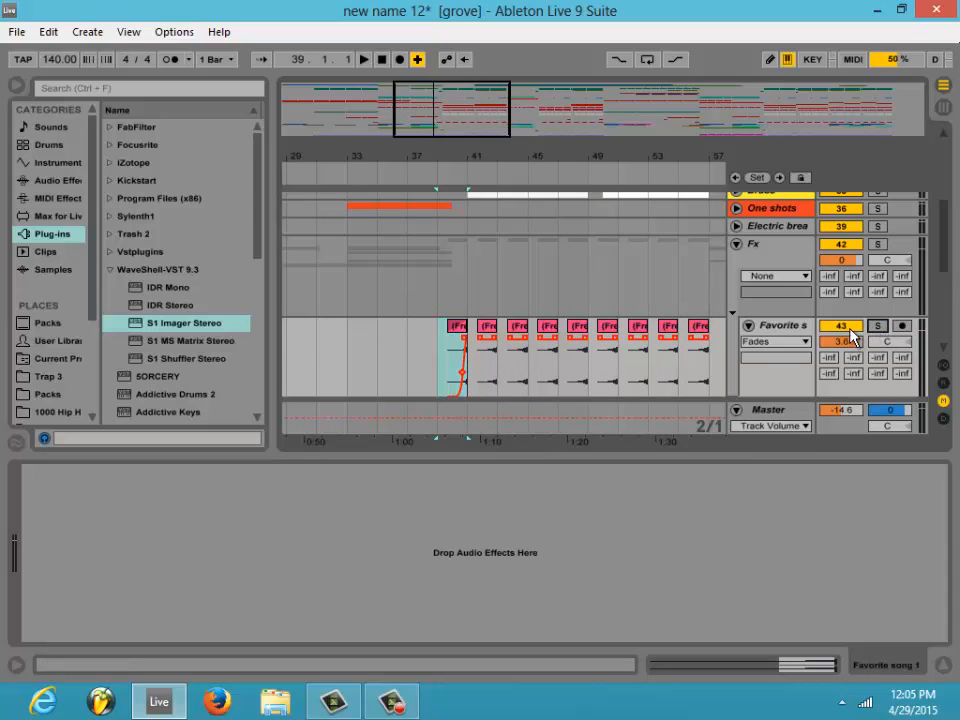
{"action": "left_click", "coordinate": [850, 330]}
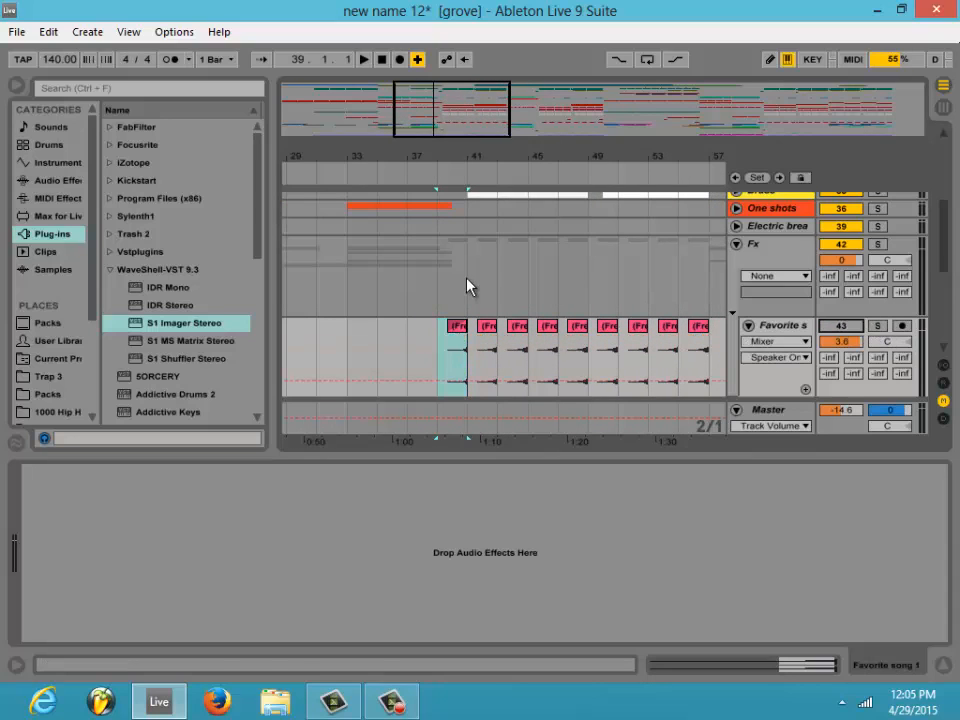
{"action": "left_click", "coordinate": [424, 341]}
{"action": "key", "text": "space"}
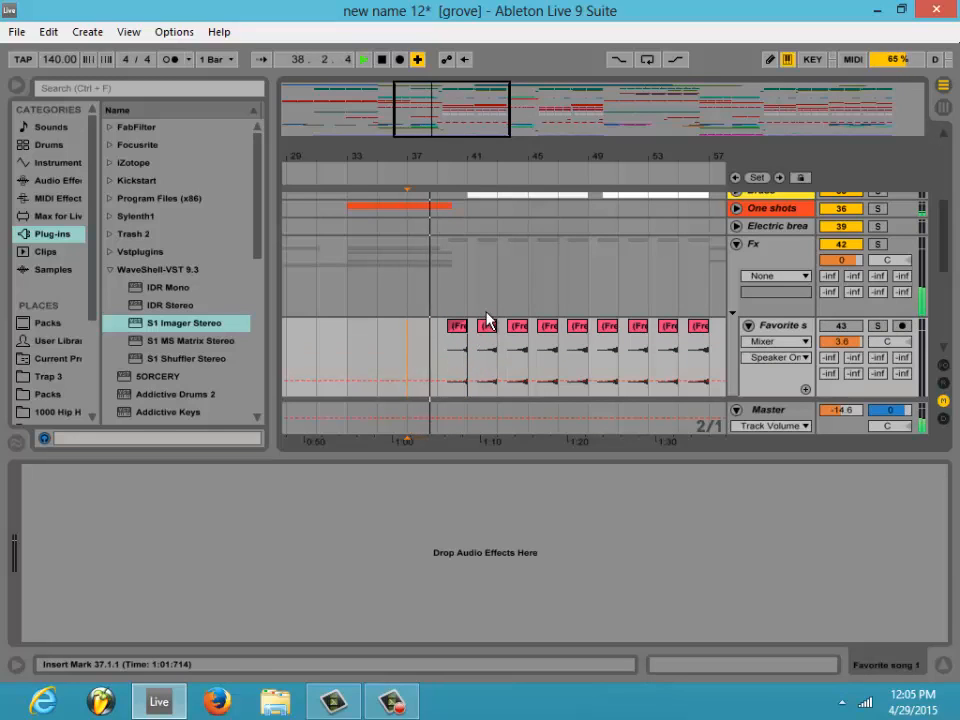
{"action": "left_click_drag", "start_coordinate": [462, 120], "coordinate": [460, 115]}
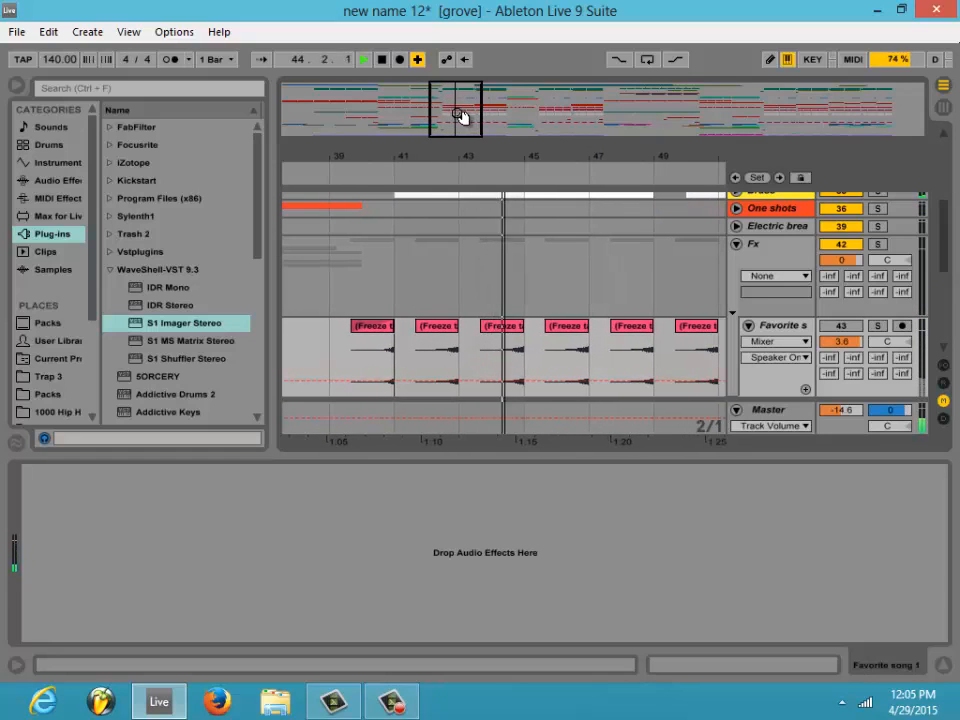
- Compare the playing mix with track 43 on and off, stop playback with the track left on, and fold the Fx group
{"action": "left_click", "coordinate": [848, 329]}
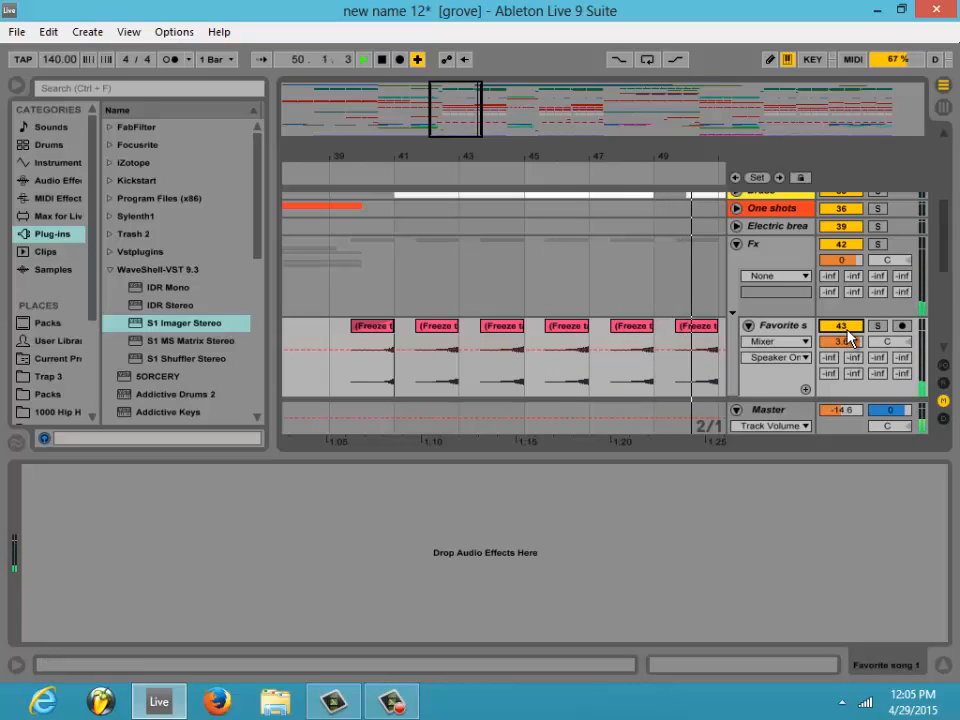
{"action": "left_click", "coordinate": [841, 326]}
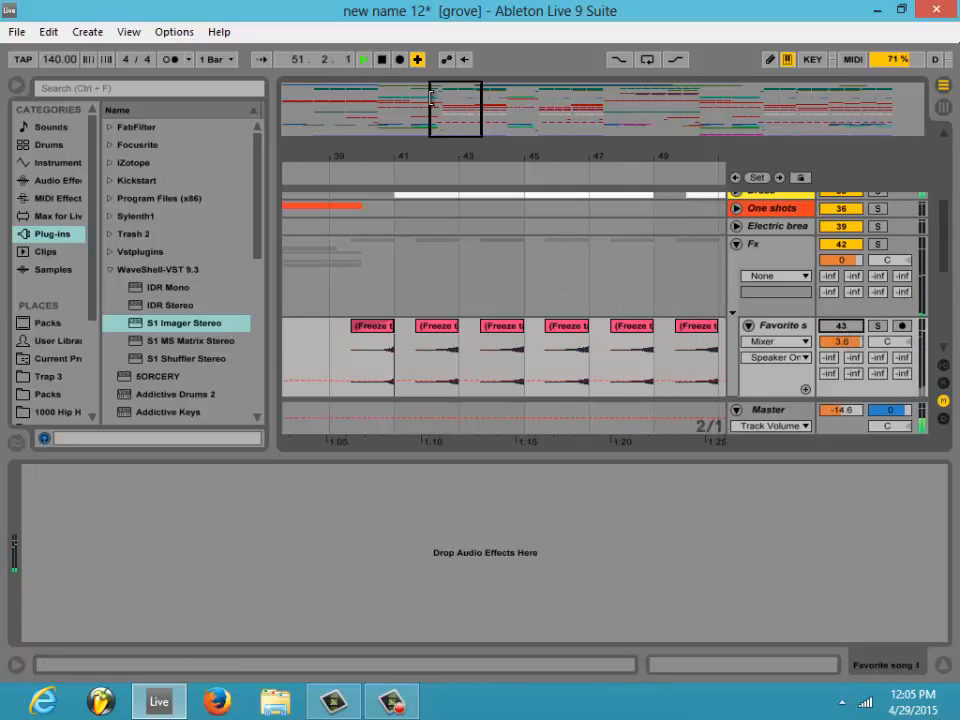
{"action": "left_click", "coordinate": [381, 59]}
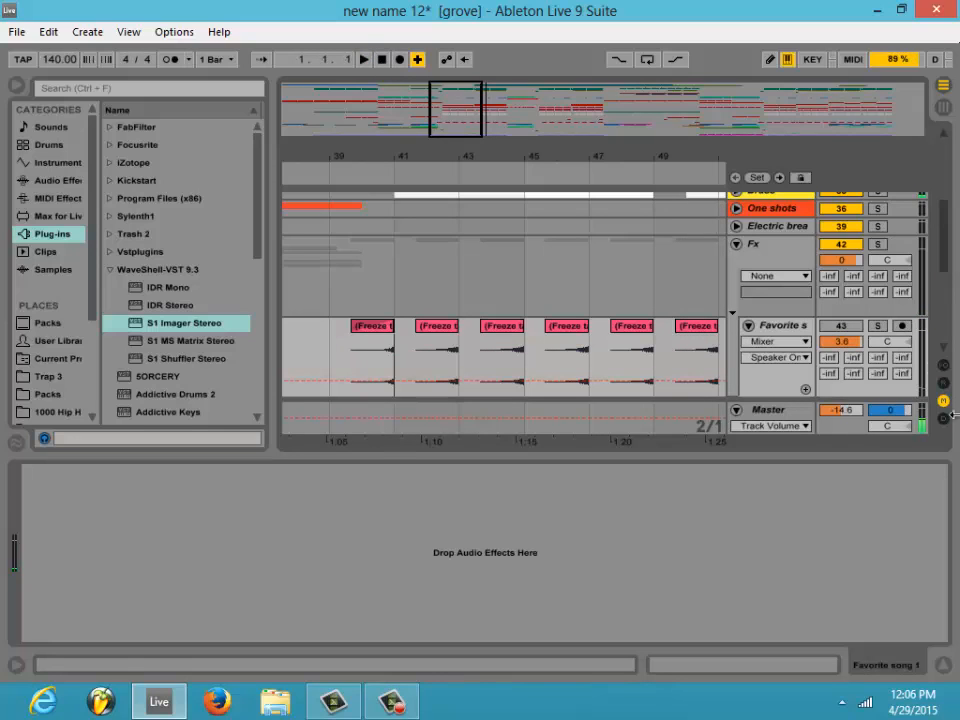
{"action": "left_click", "coordinate": [840, 327]}
{"action": "left_click", "coordinate": [738, 245]}
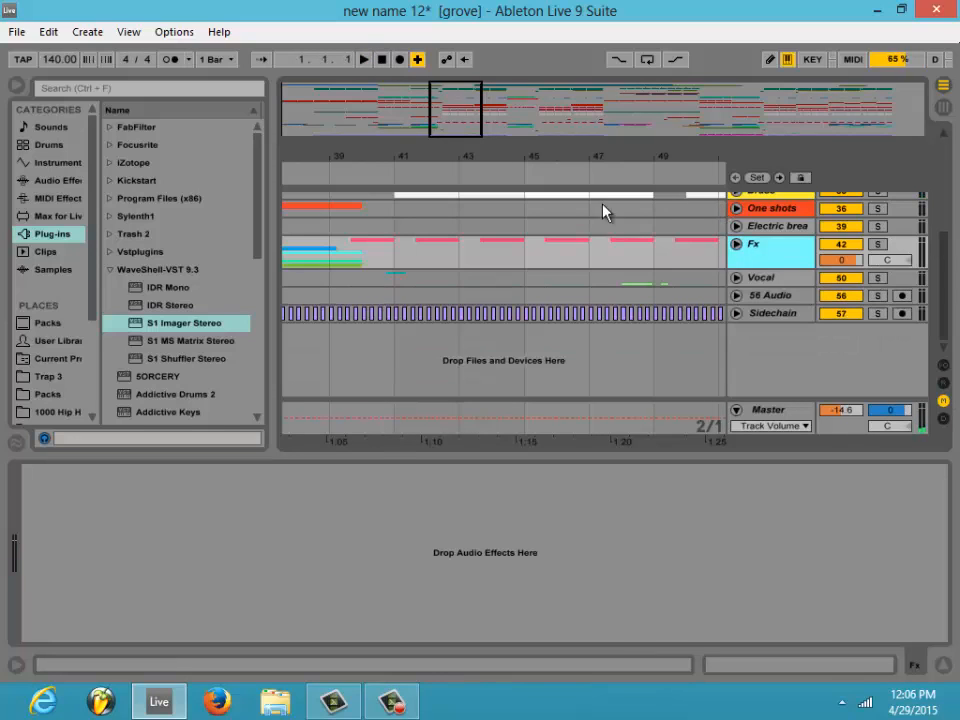
- Select 39.1.1 to 41.1.1 on the Fx group and unfold the Drop Synth group around bar 41
{"action": "left_click_drag", "start_coordinate": [456, 118], "coordinate": [456, 110]}
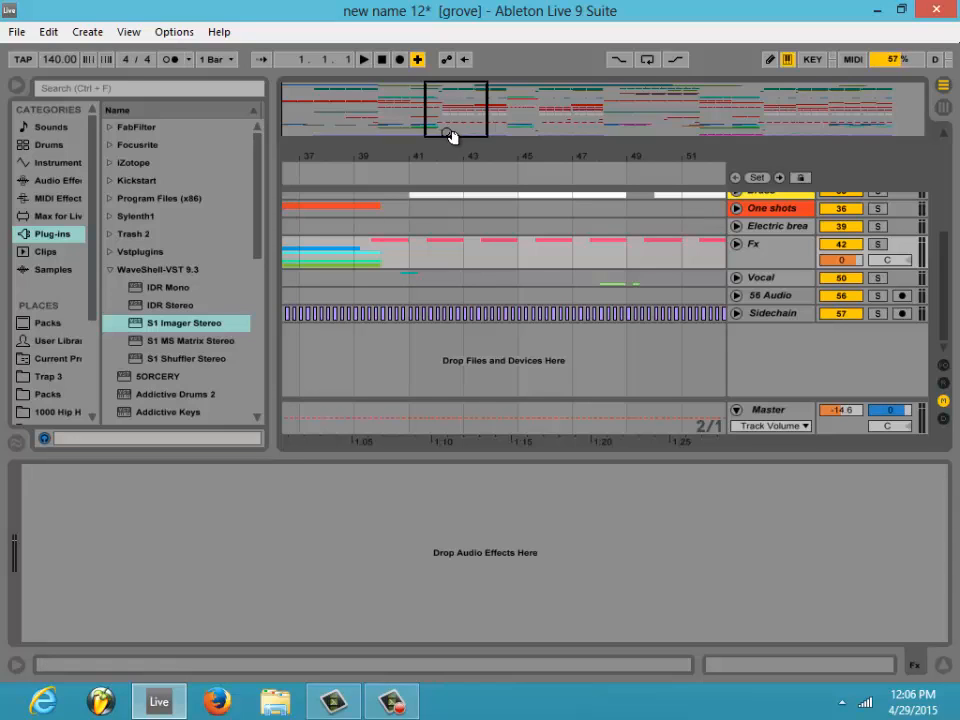
{"action": "left_click_drag", "start_coordinate": [452, 135], "coordinate": [513, 250]}
{"action": "left_click_drag", "start_coordinate": [442, 246], "coordinate": [538, 246]}
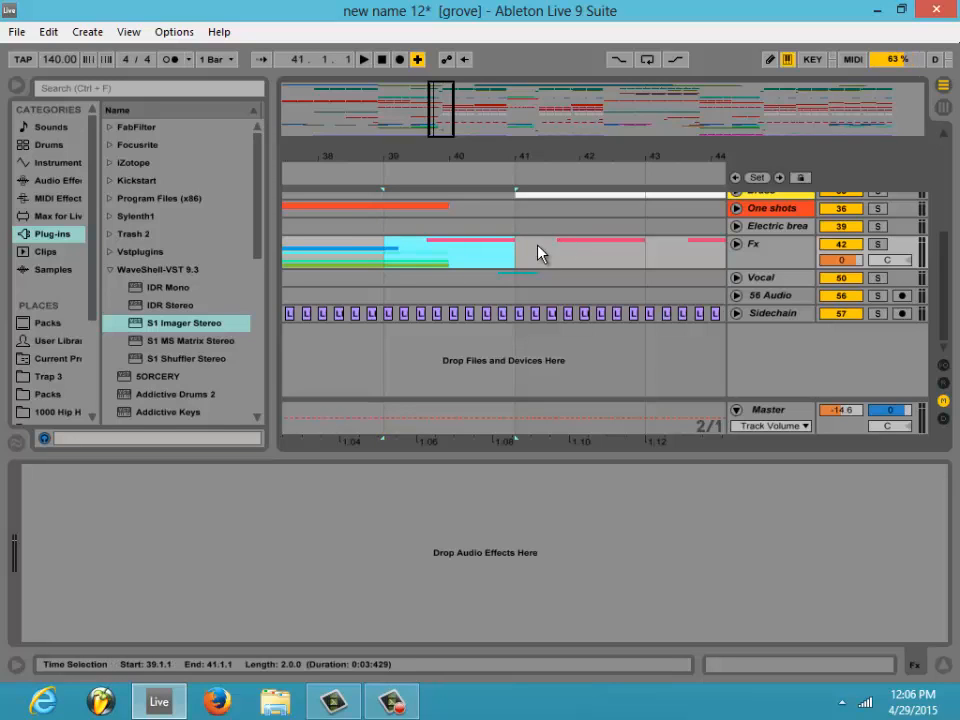
{"action": "scroll", "coordinate": [728, 287], "scroll_direction": "up", "scroll_amount": 1}
{"action": "scroll", "coordinate": [724, 289], "scroll_direction": "up", "scroll_amount": 2}
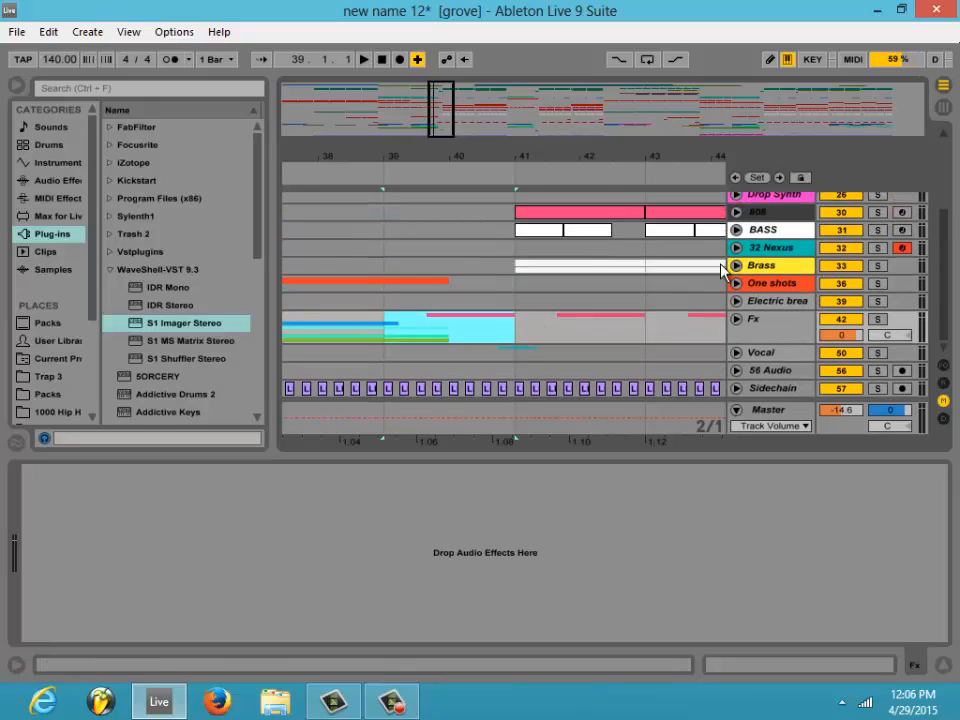
{"action": "scroll", "coordinate": [686, 289], "scroll_direction": "up", "scroll_amount": 2}
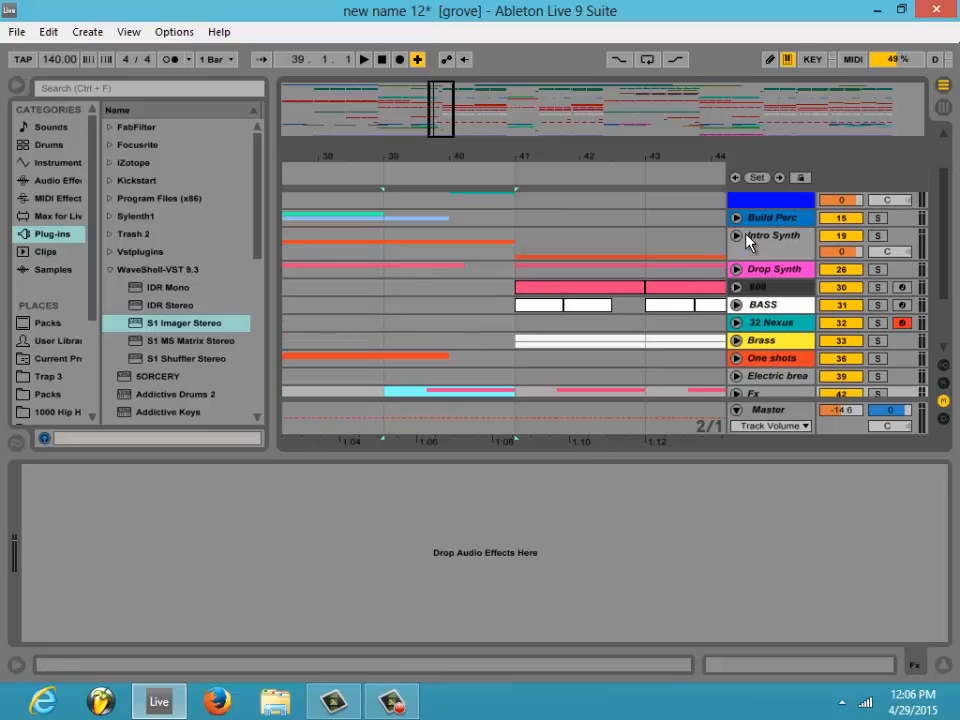
{"action": "left_click", "coordinate": [737, 272]}
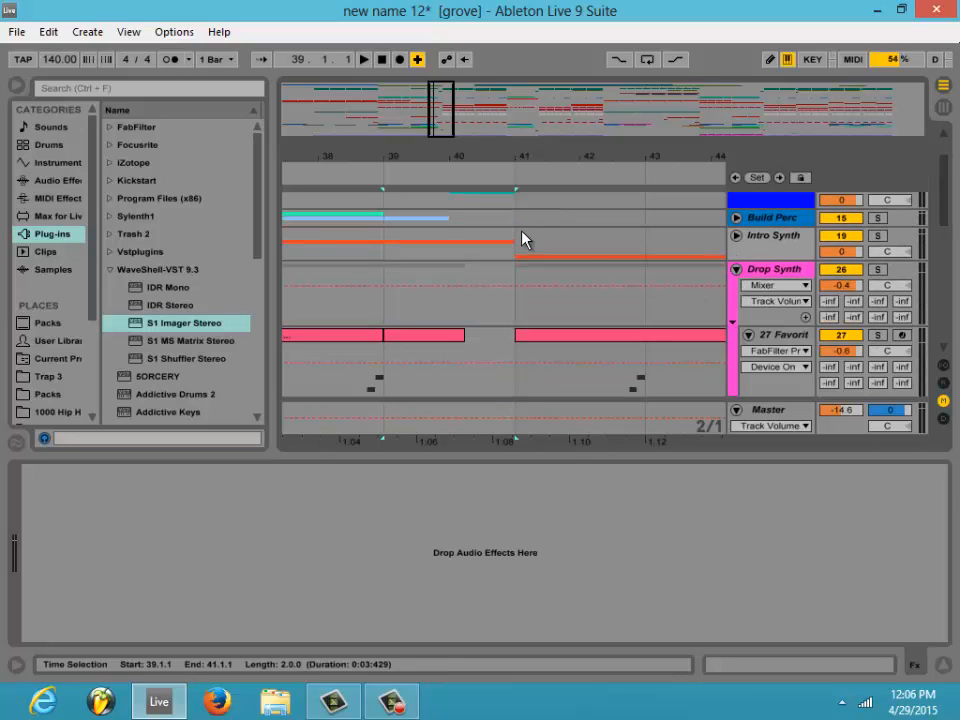
{"action": "scroll", "coordinate": [521, 238], "scroll_direction": "down", "scroll_amount": 1}
{"action": "mouse_move", "coordinate": [443, 133]}
{"action": "left_mouse_down"}
{"action": "mouse_move", "coordinate": [443, 119]}
{"action": "mouse_move", "coordinate": [441, 127]}
{"action": "left_mouse_up"}
{"action": "scroll", "coordinate": [529, 253], "scroll_direction": "down", "scroll_amount": 2}
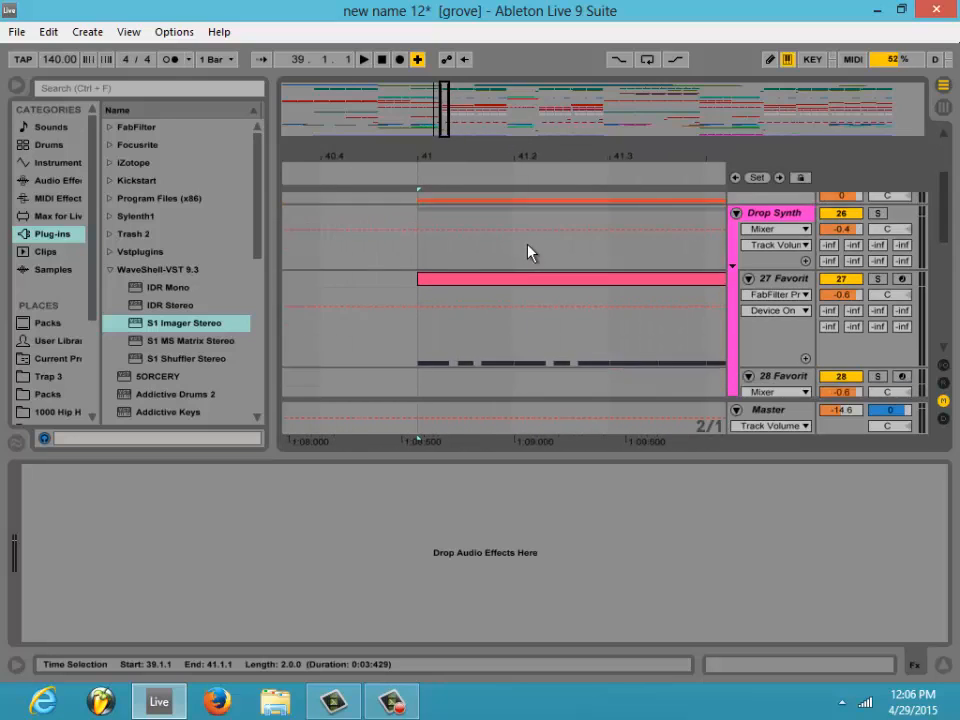
- Set the arrangement to a fixed 1/32 grid
{"action": "right_click", "coordinate": [490, 349]}
{"action": "left_click", "coordinate": [560, 426]}
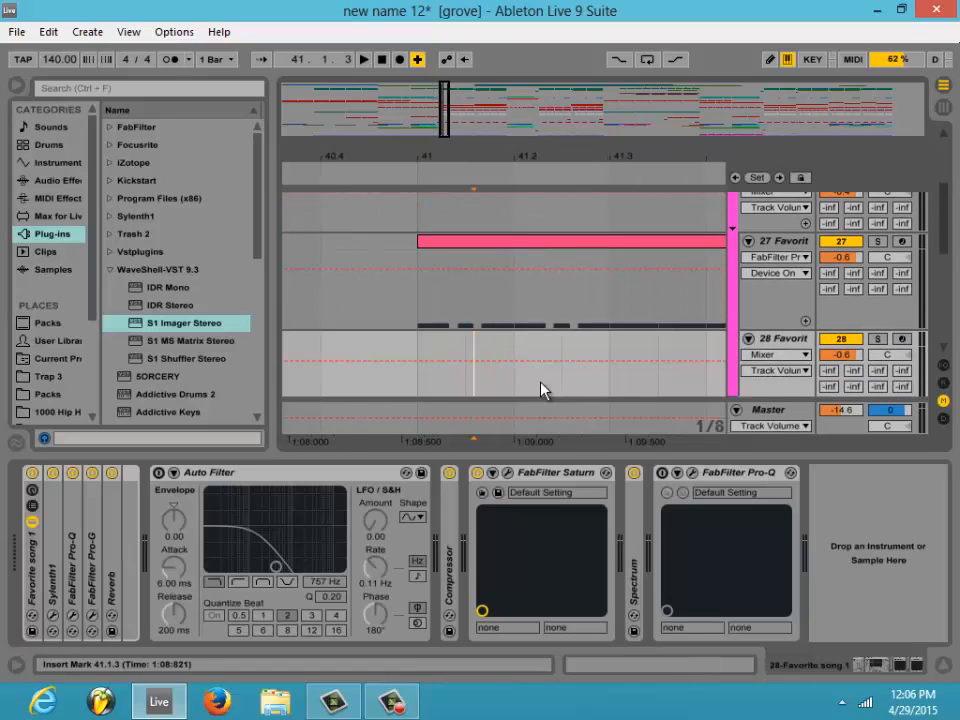
{"action": "right_click", "coordinate": [461, 351]}
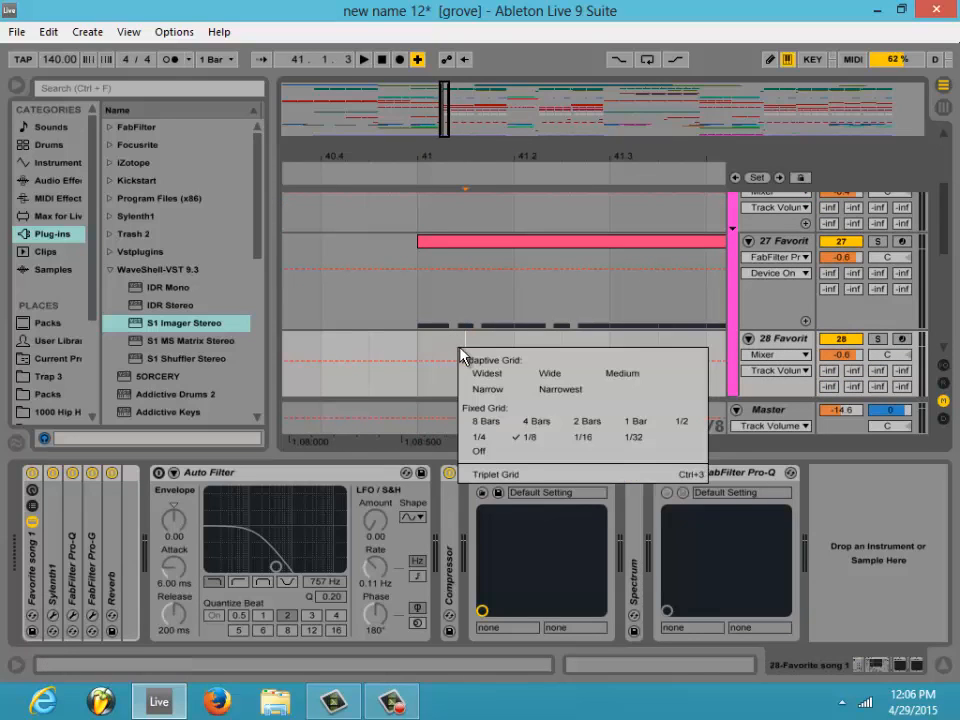
{"action": "left_click", "coordinate": [628, 438]}
- Delete everything after the first note of the clip starting at bar 41 on track 27, through 57.1.1
{"action": "left_click_drag", "start_coordinate": [455, 350], "coordinate": [510, 307]}
{"action": "key", "text": "Delete"}
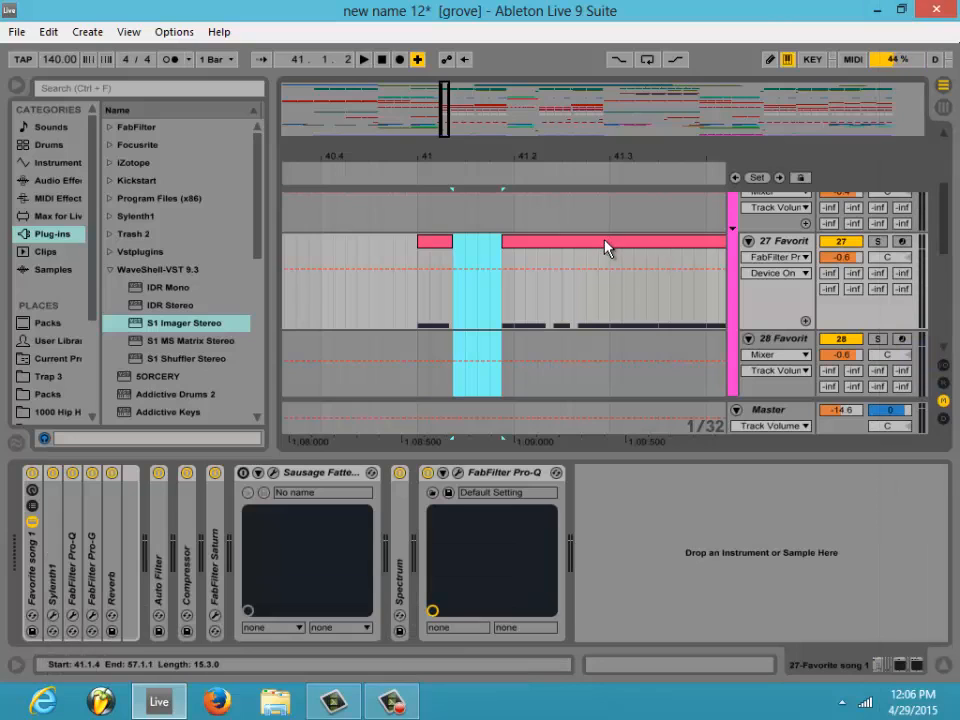
{"action": "left_click", "coordinate": [604, 246]}
{"action": "key", "text": "Delete"}
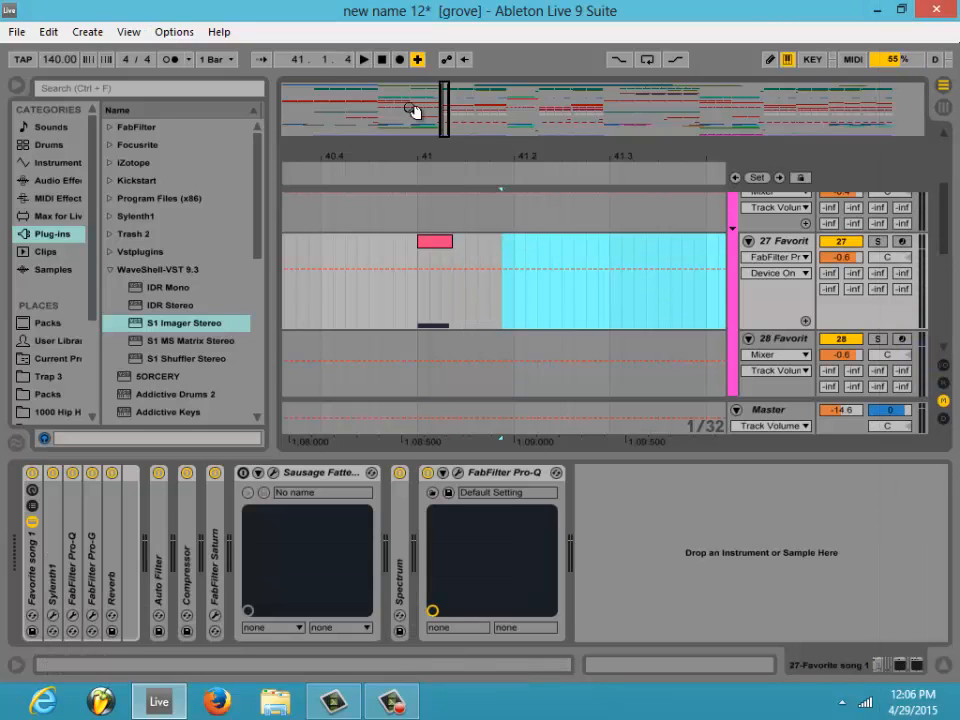
- Show track 27's devices, unfold its Reverb and turn off the low cut in the input processing
{"action": "left_click_drag", "start_coordinate": [448, 120], "coordinate": [449, 119]}
{"action": "left_click", "coordinate": [787, 239]}
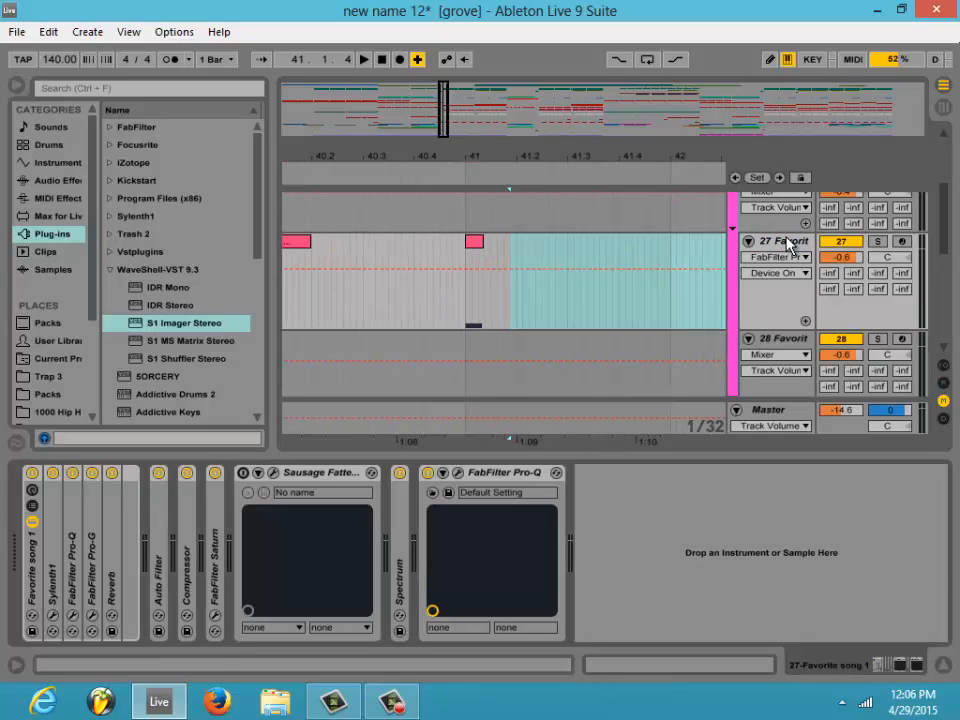
{"action": "double_click", "coordinate": [114, 540]}
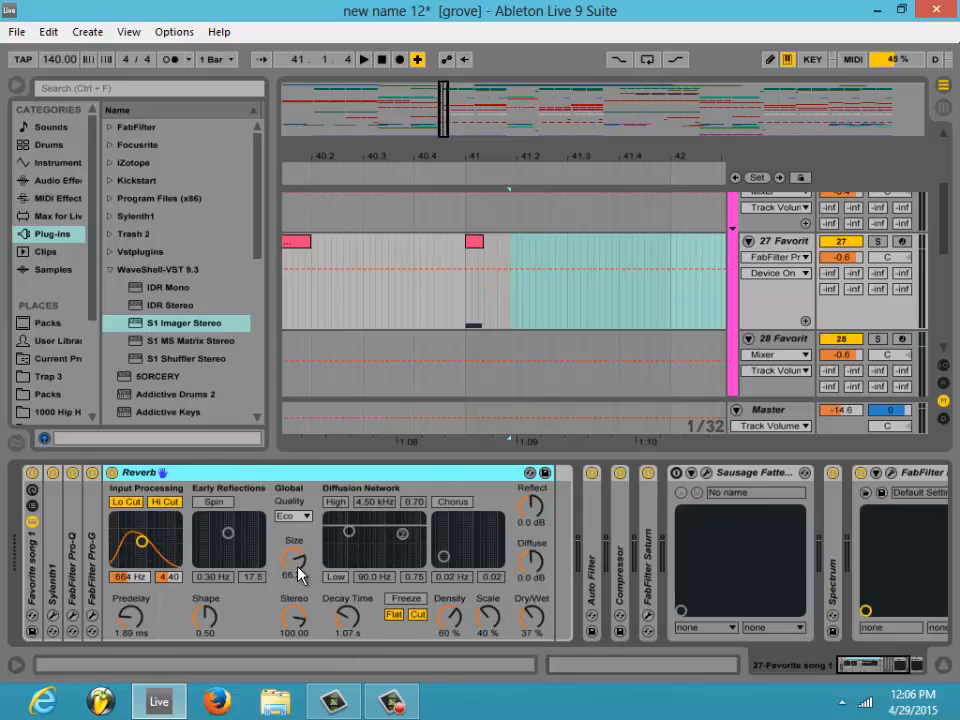
{"action": "left_click", "coordinate": [126, 501]}
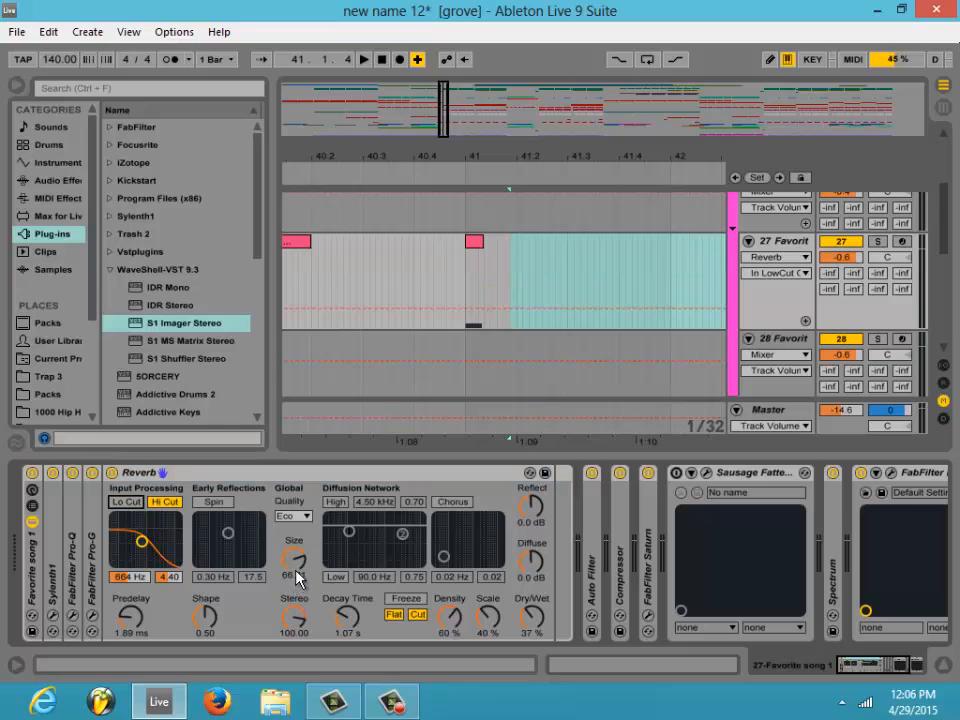
- Set track 27's Reverb to High quality, size 165.97, decay time 2.76 s, dry/wet 47% and stereo 110.48
{"action": "left_click_drag", "start_coordinate": [300, 572], "coordinate": [322, 525]}
{"action": "left_click", "coordinate": [306, 516]}
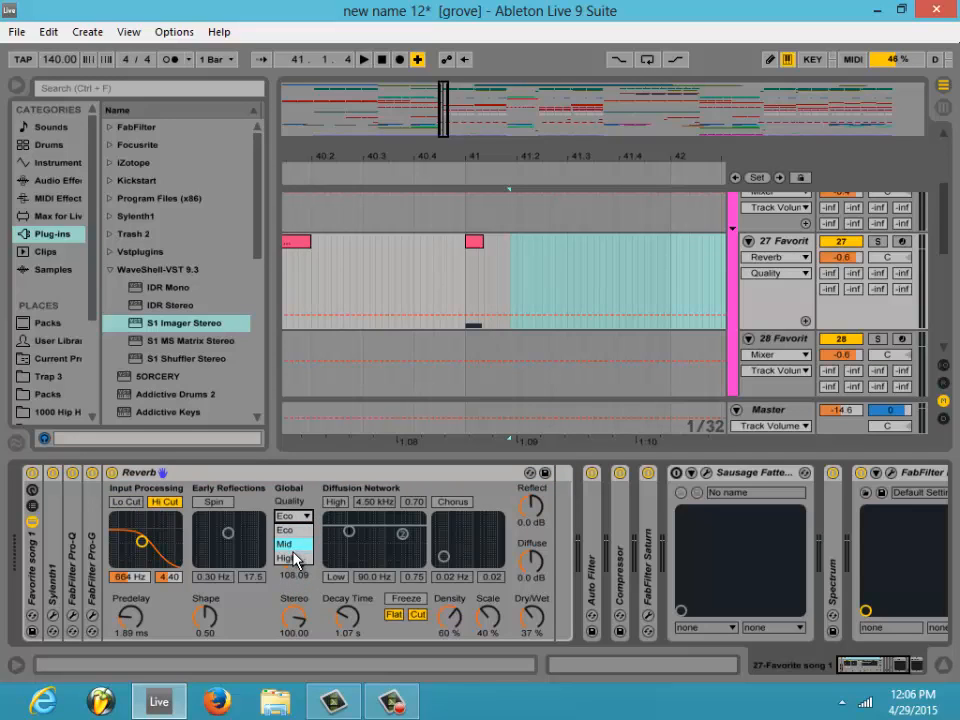
{"action": "left_click", "coordinate": [299, 554]}
{"action": "left_click_drag", "start_coordinate": [299, 556], "coordinate": [304, 520]}
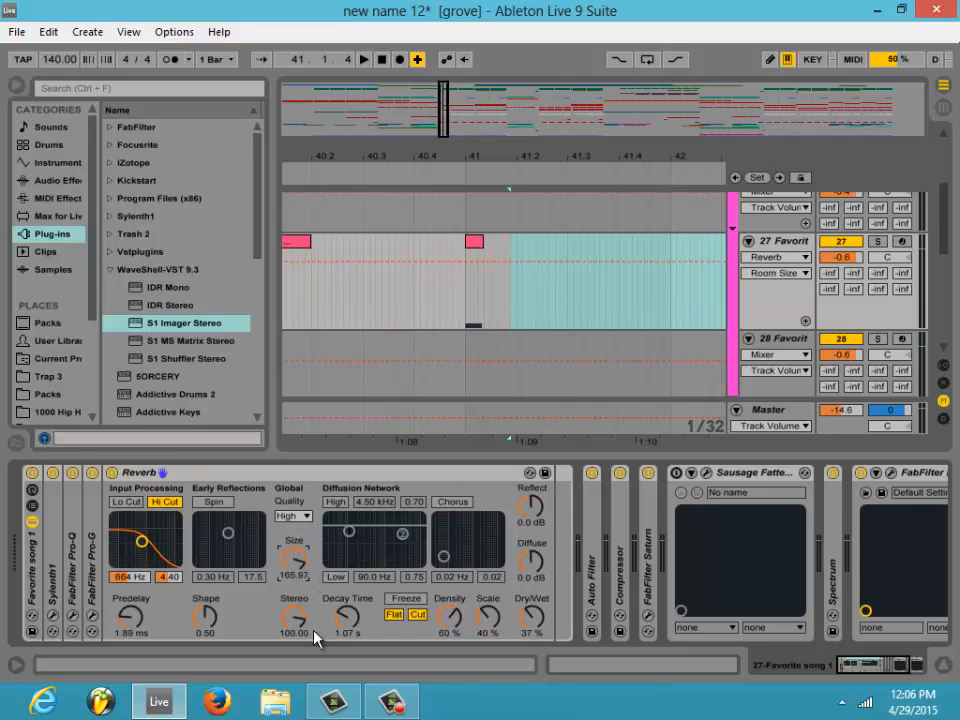
{"action": "left_click_drag", "start_coordinate": [350, 627], "coordinate": [350, 623]}
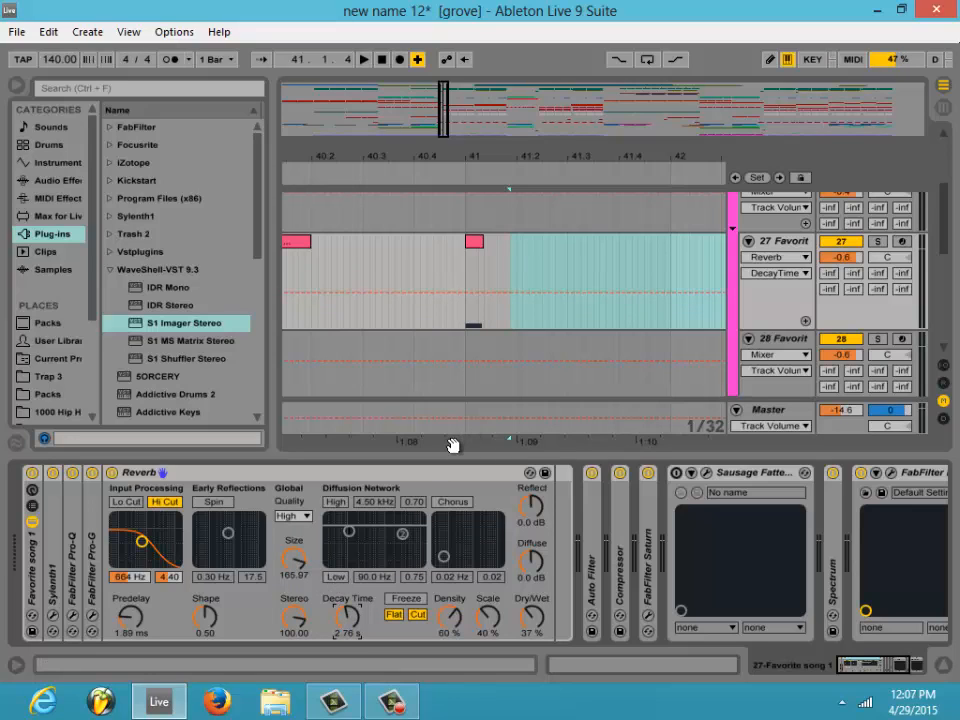
{"action": "left_click_drag", "start_coordinate": [540, 612], "coordinate": [536, 590]}
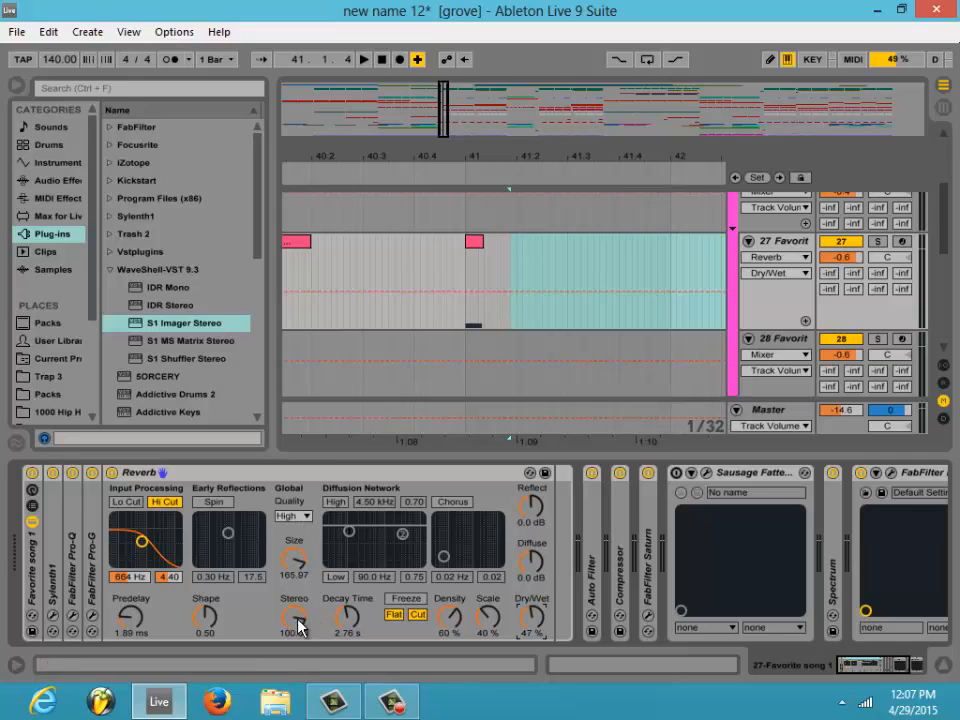
{"action": "left_click_drag", "start_coordinate": [300, 621], "coordinate": [300, 612]}
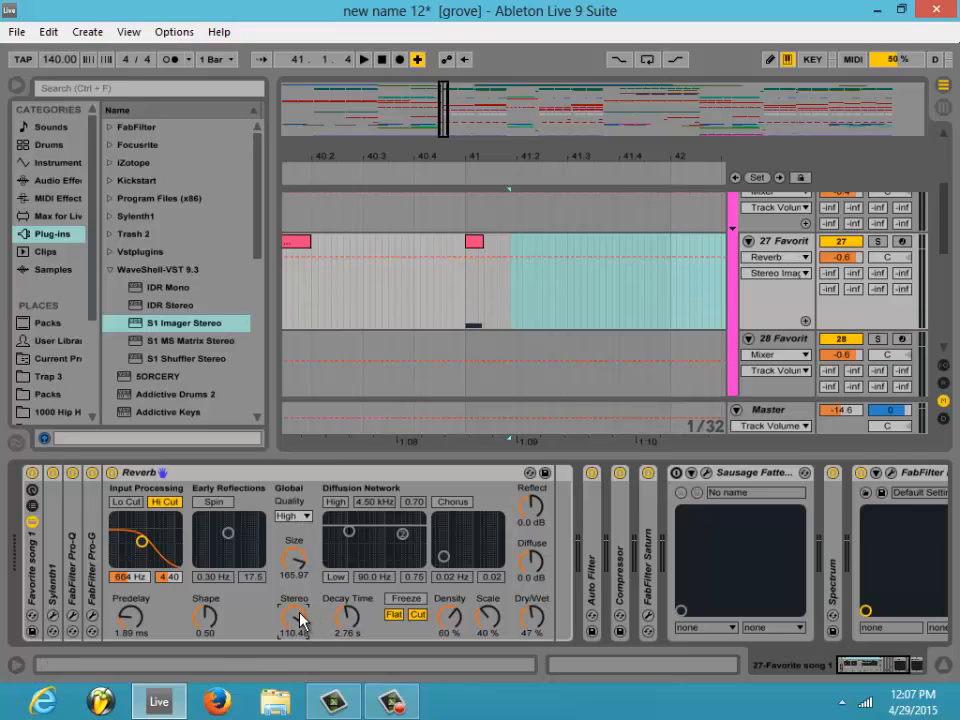
- Play the single note from just before bar 41 and solo track 27 to hear its reverb tail
{"action": "left_click", "coordinate": [454, 176]}
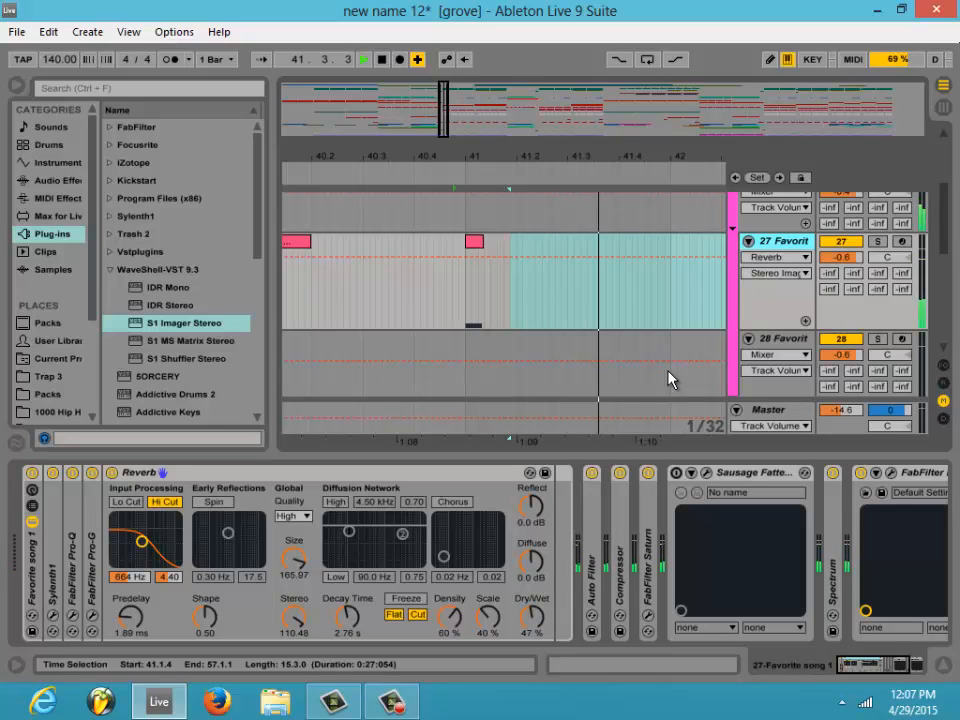
{"action": "left_click", "coordinate": [877, 241]}
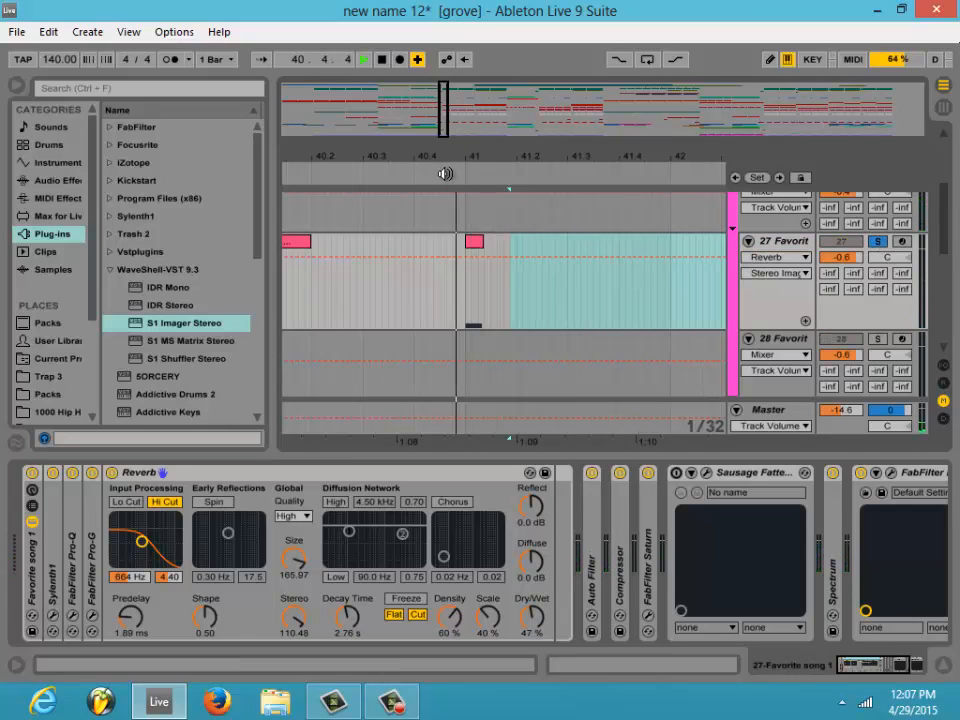
{"action": "left_click", "coordinate": [505, 244]}
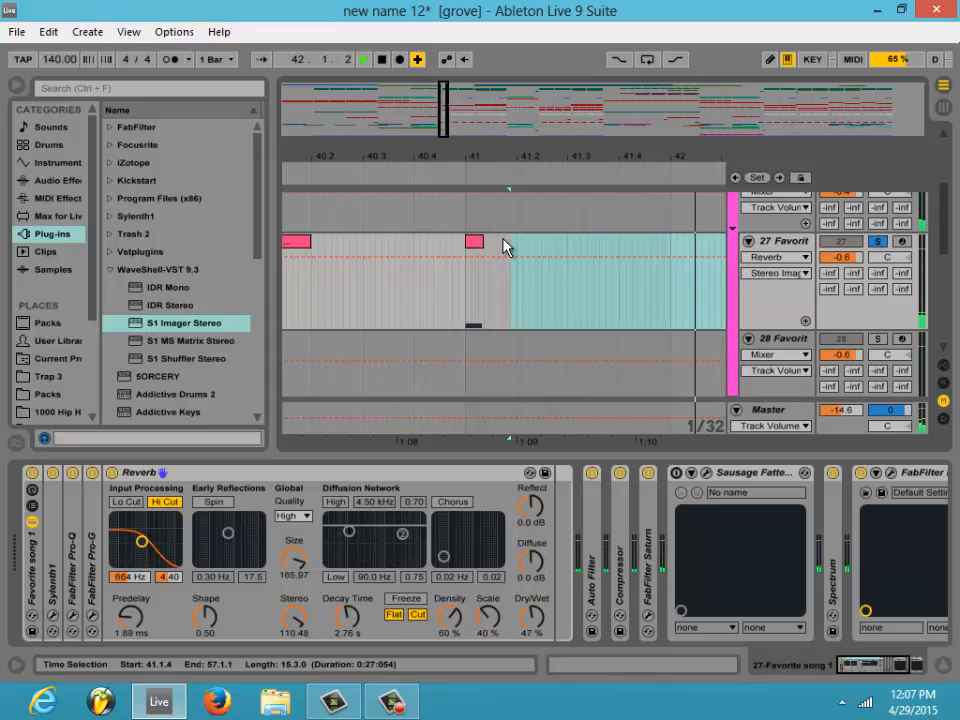
- Set the Reverb's decay time to 4.34 s, size to 325.62, dry/wet to 56% and stereo to 114.29
{"action": "left_click", "coordinate": [345, 620]}
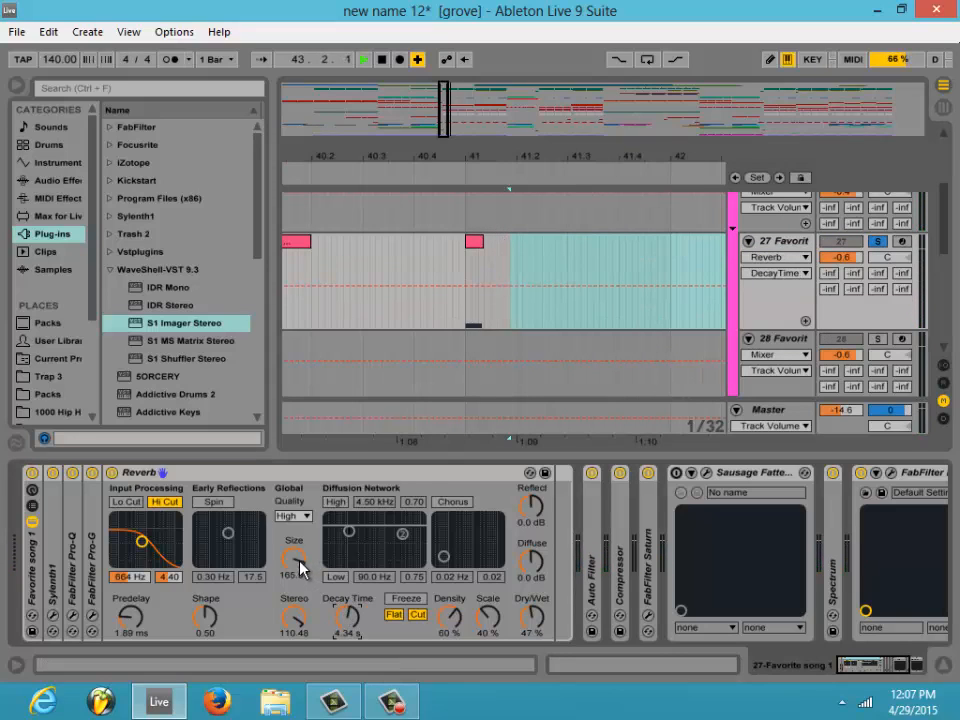
{"action": "left_click_drag", "start_coordinate": [300, 568], "coordinate": [300, 550]}
{"action": "left_click_drag", "start_coordinate": [530, 622], "coordinate": [530, 610]}
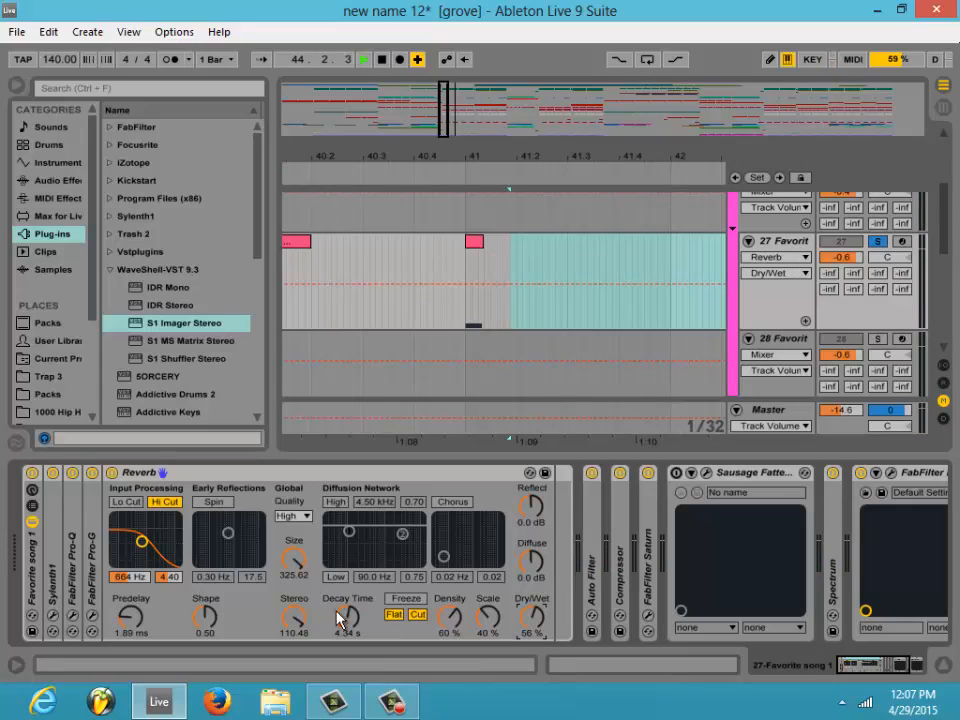
{"action": "left_click_drag", "start_coordinate": [293, 620], "coordinate": [295, 614]}
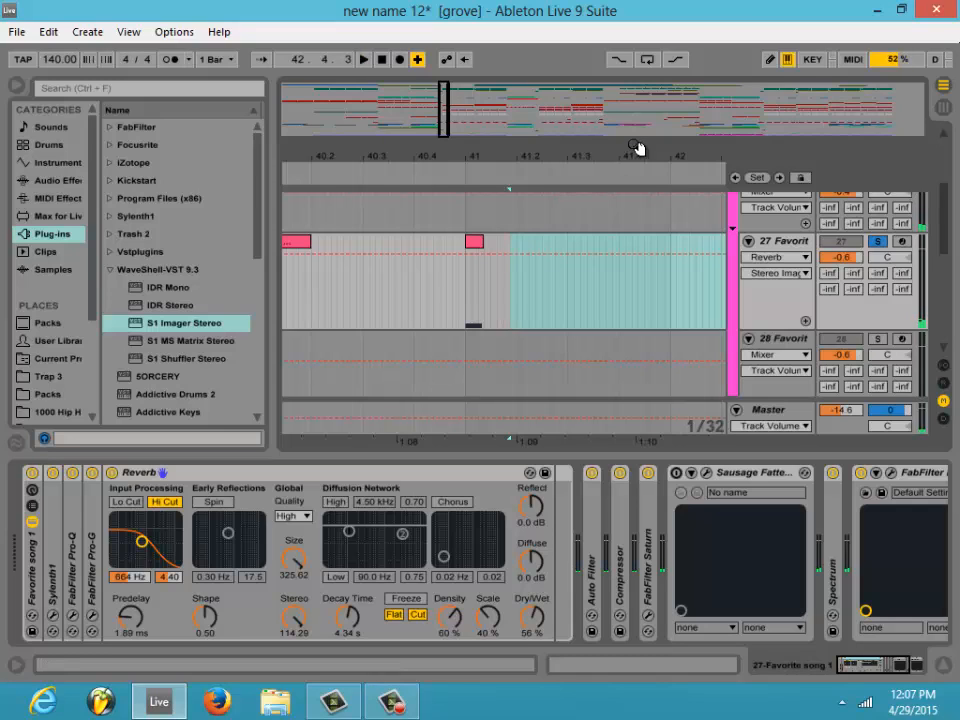
- Set a fixed 2-bar grid and place the insertion marker at 41.1.1 on track 27
{"action": "right_click", "coordinate": [628, 251]}
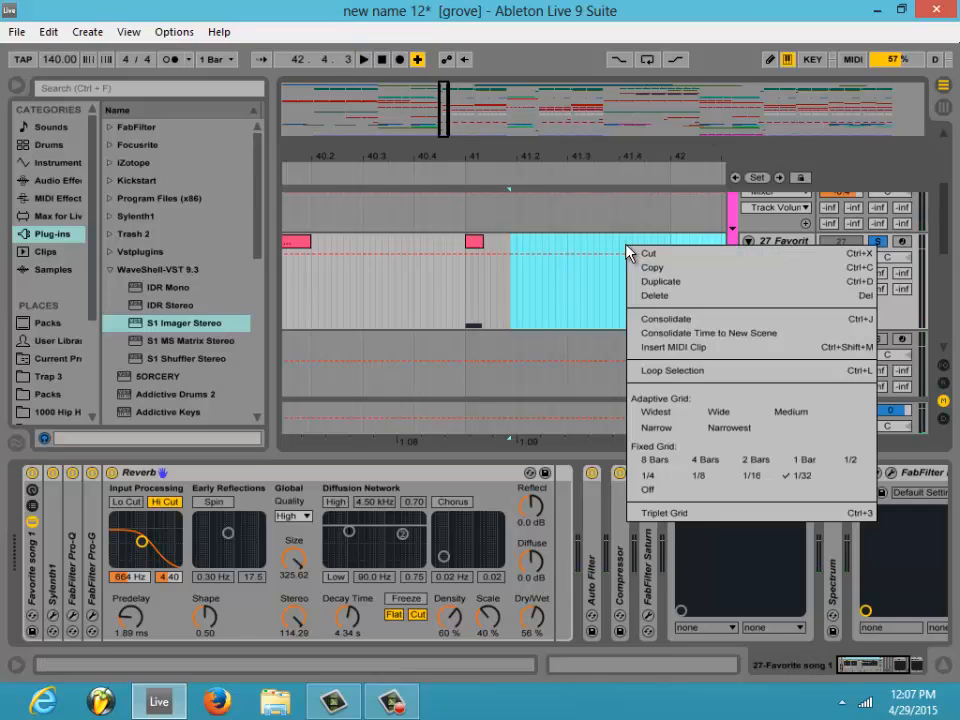
{"action": "left_click", "coordinate": [755, 462]}
{"action": "left_click", "coordinate": [464, 245]}
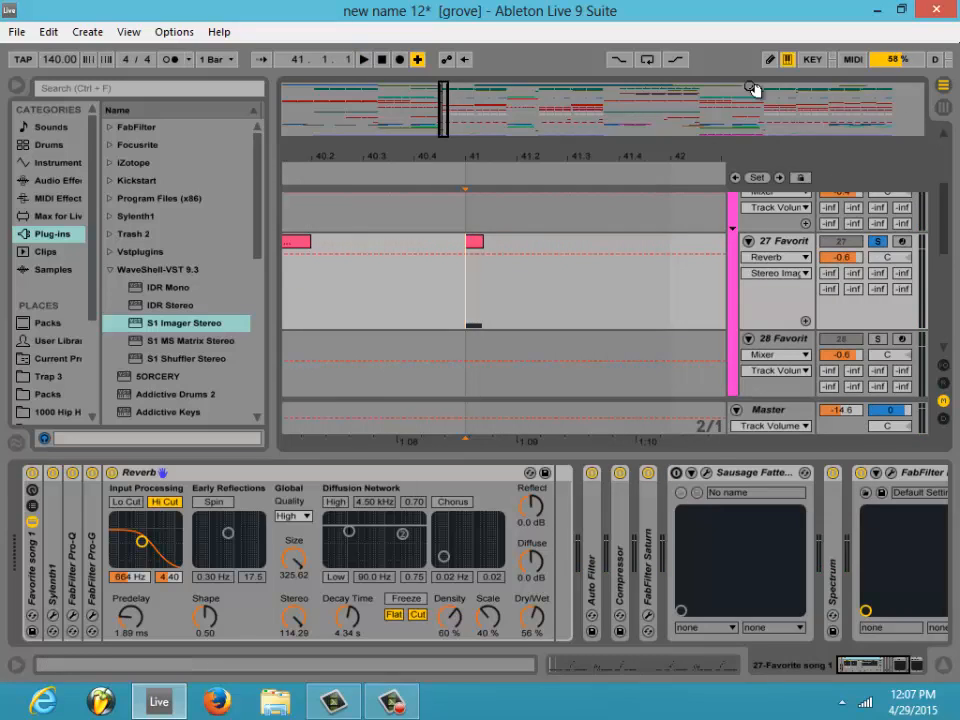
- Insert a new audio track directly below track 27
{"action": "right_click", "coordinate": [791, 242]}
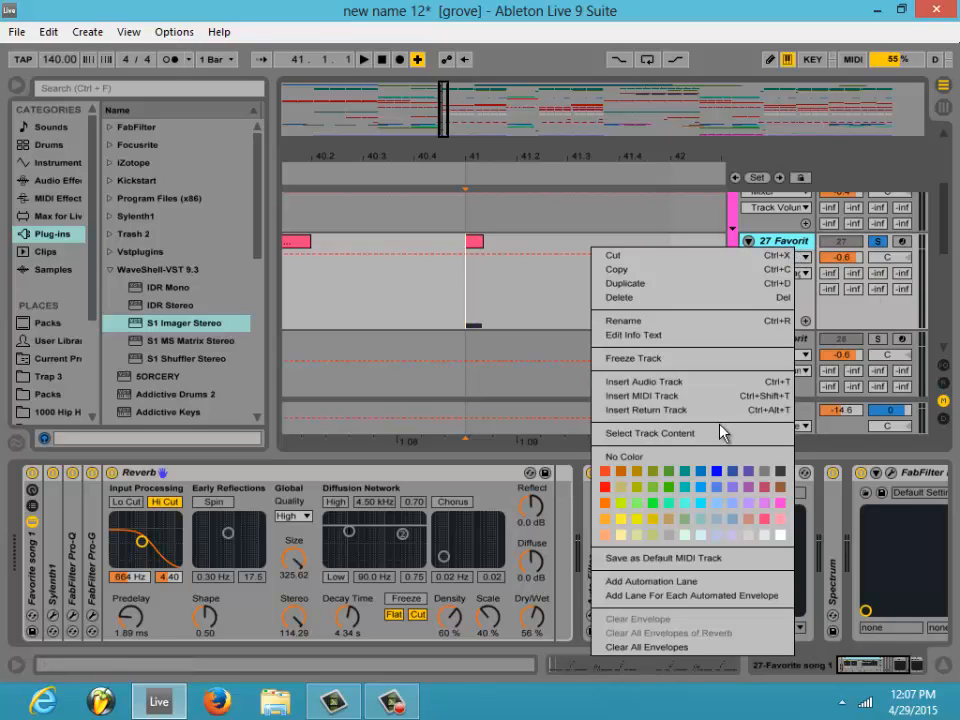
{"action": "left_click", "coordinate": [658, 387]}
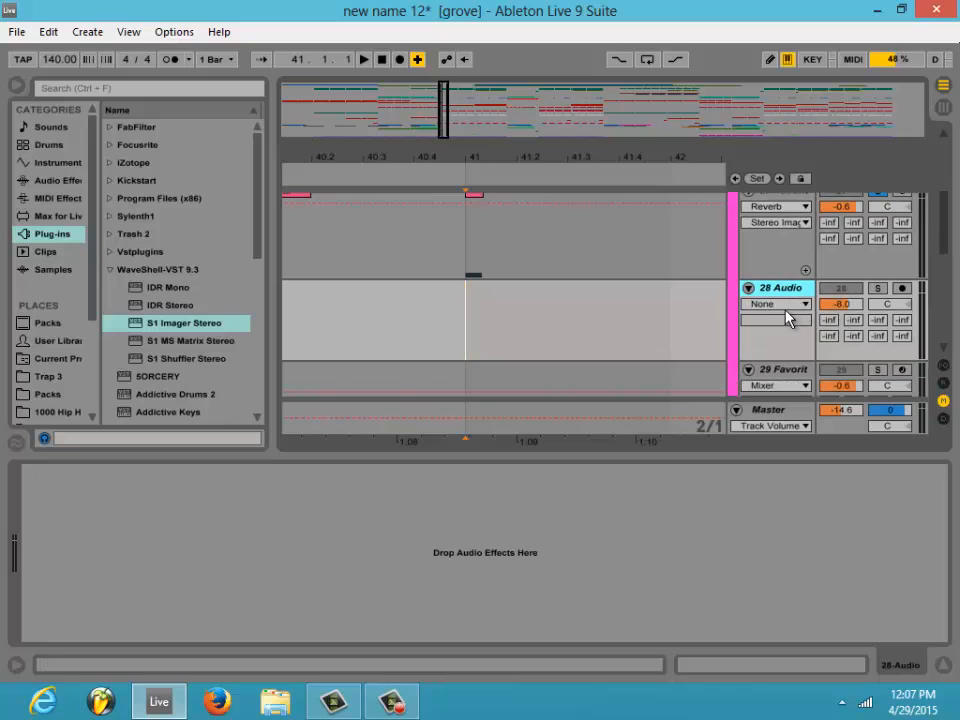
{"action": "left_click", "coordinate": [780, 304]}
{"action": "left_click", "coordinate": [780, 291]}
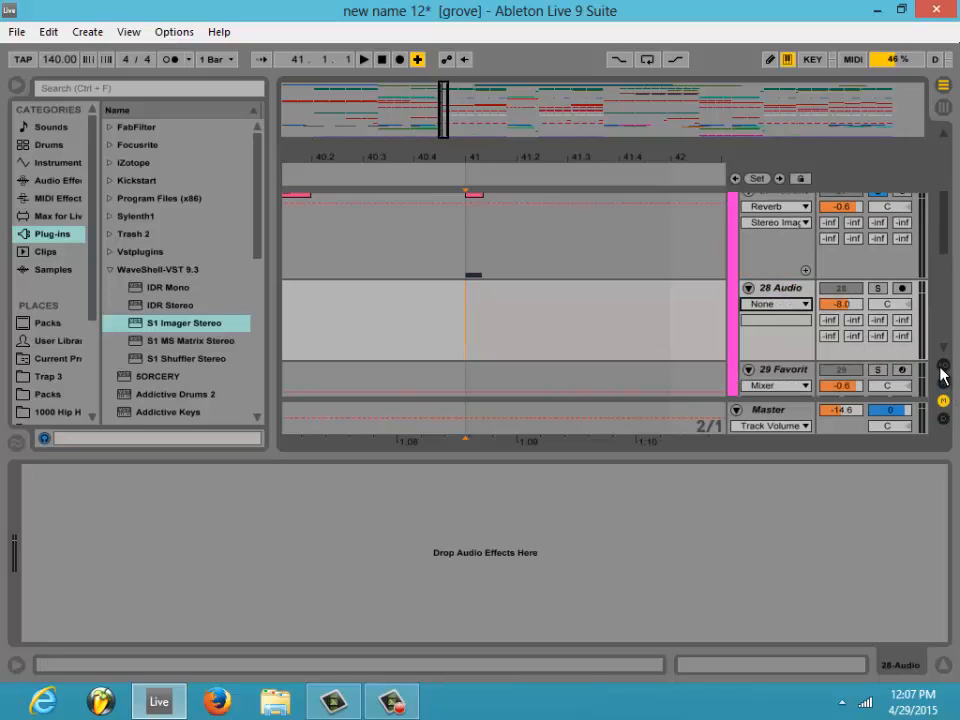
- Show the input/output section, set audio track 28's input to Resampling and arm the track for recording
{"action": "scroll", "coordinate": [803, 347], "scroll_direction": "up", "scroll_amount": 1}
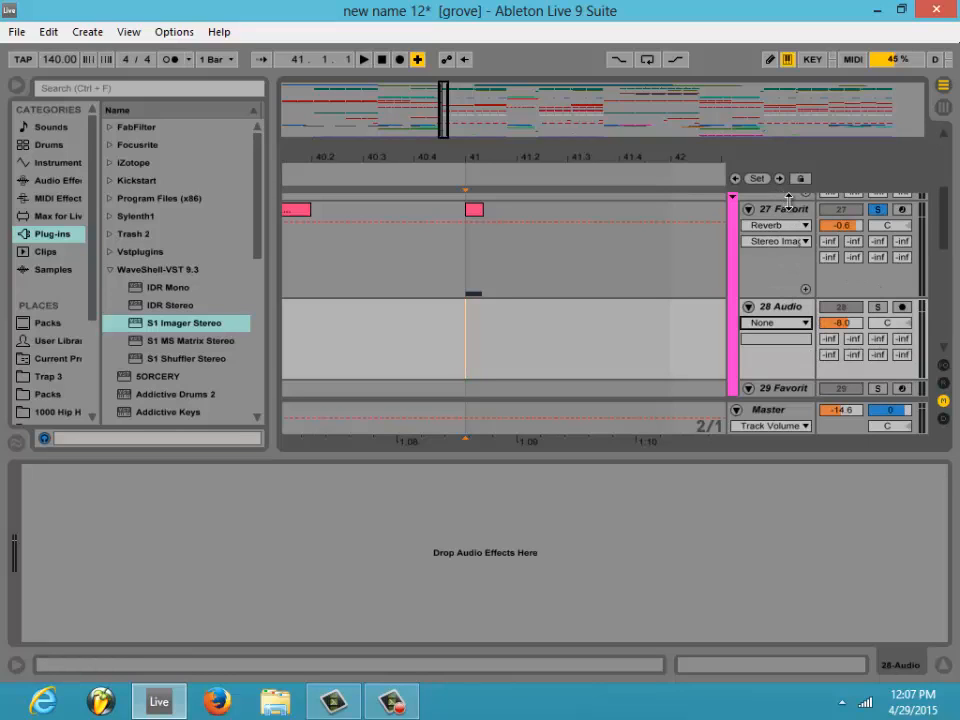
{"action": "left_click", "coordinate": [943, 367]}
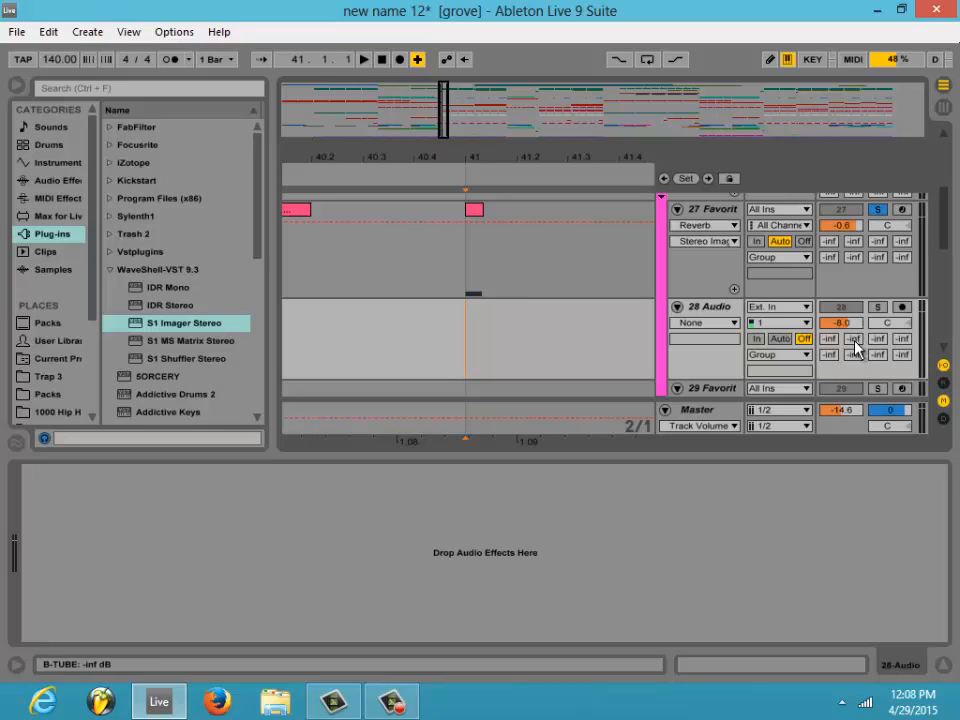
{"action": "left_click", "coordinate": [784, 309]}
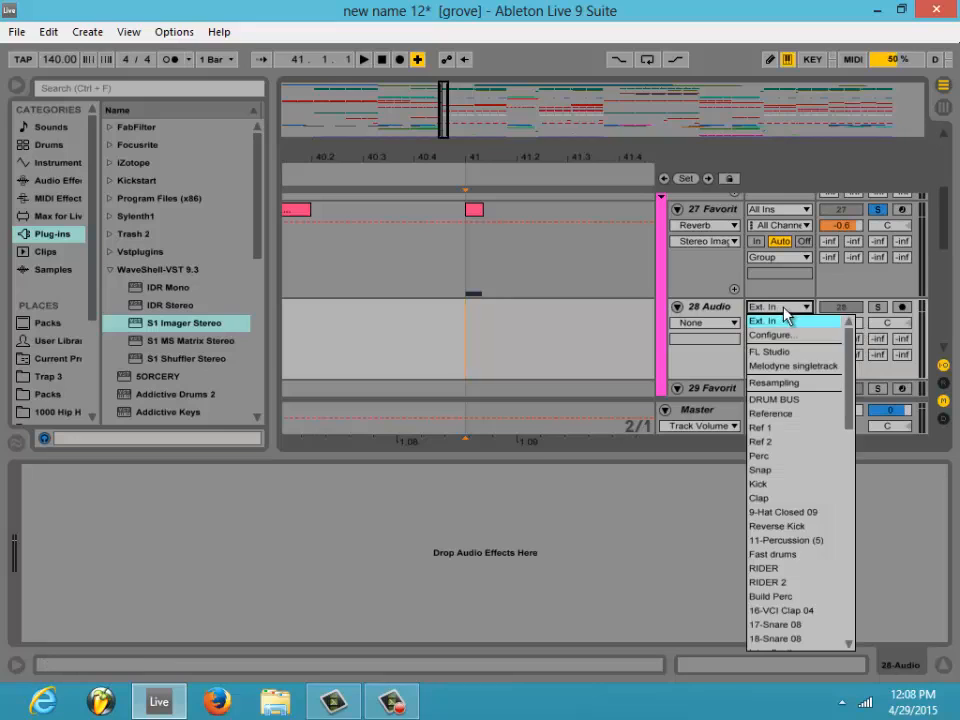
{"action": "left_click", "coordinate": [788, 383]}
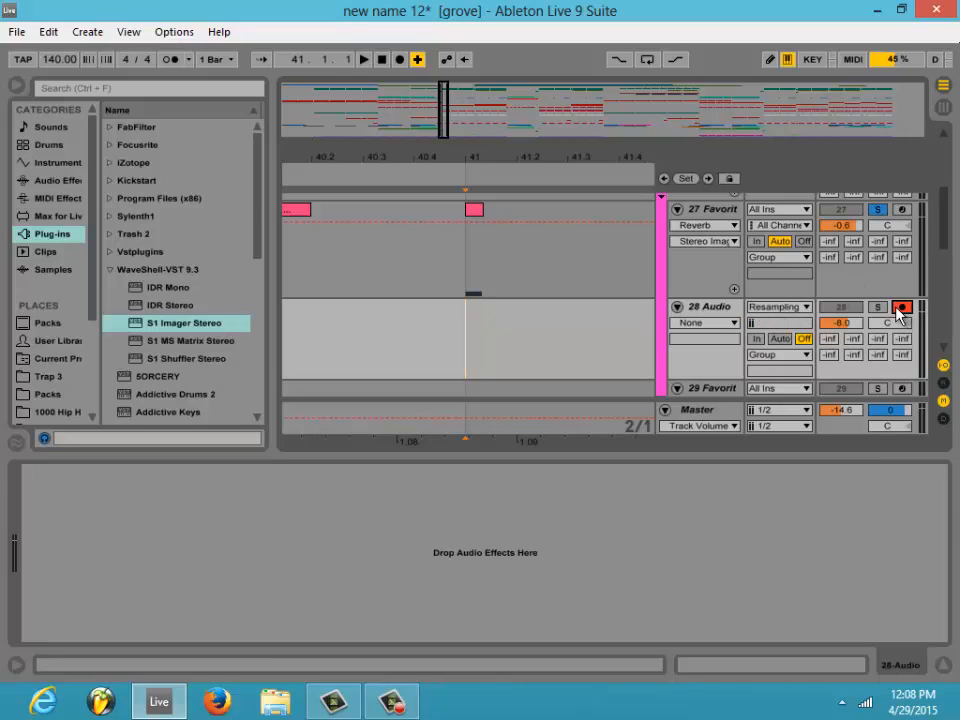
- Record the soloed note and its reverb tail onto track 28 from 41.1.1 to about 44.3.2, and play the recording soloed
{"action": "left_click", "coordinate": [399, 59]}
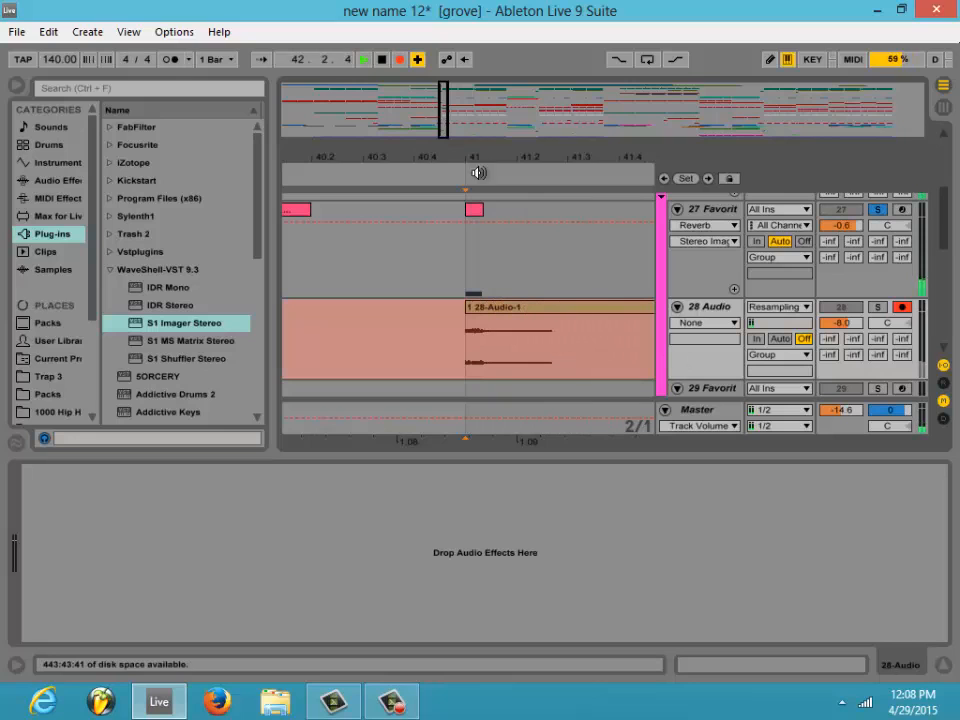
{"action": "left_click_drag", "start_coordinate": [444, 117], "coordinate": [466, 98]}
{"action": "key", "text": "space"}
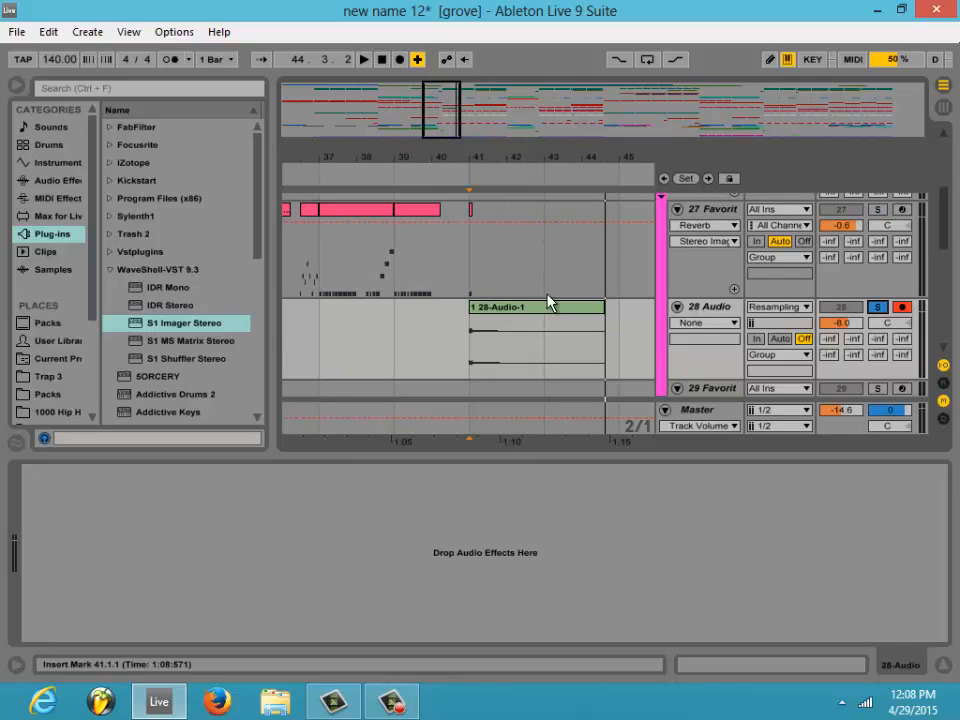
{"action": "left_click", "coordinate": [460, 167]}
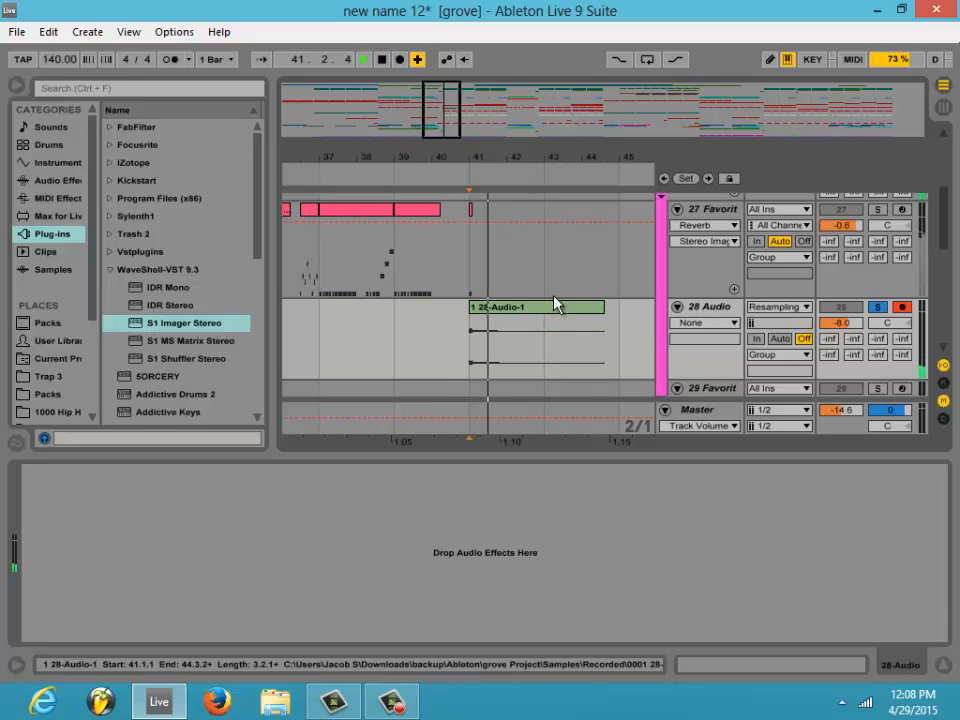
- Turn off warping for the recorded clip on track 28 and set the arrangement to a fixed 1/16 grid
{"action": "double_click", "coordinate": [521, 311]}
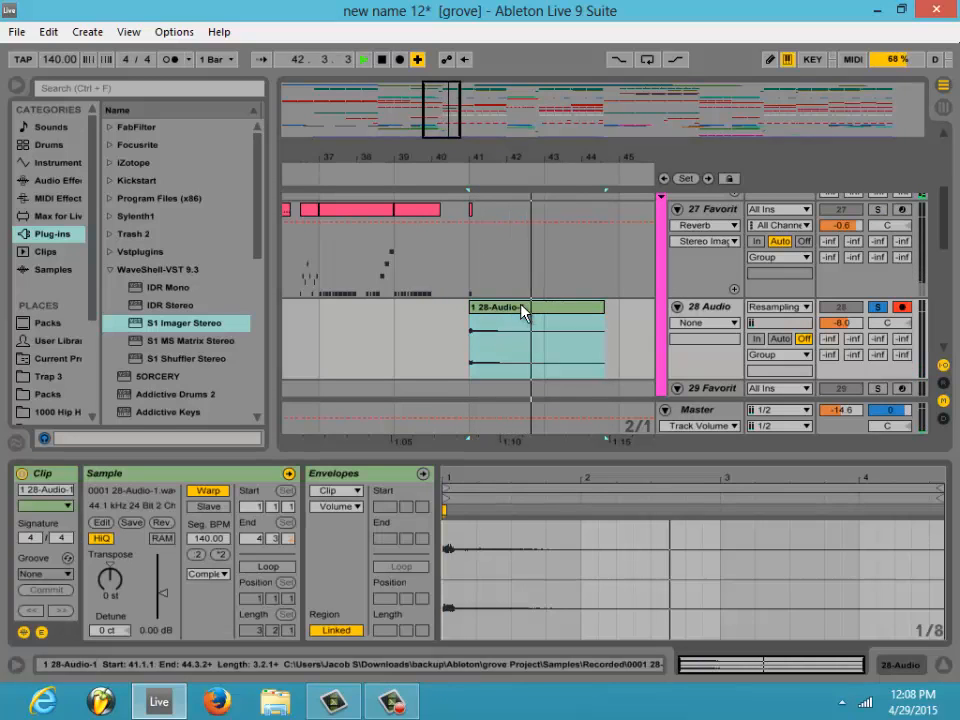
{"action": "left_click", "coordinate": [210, 490]}
{"action": "left_click_drag", "start_coordinate": [424, 158], "coordinate": [445, 110]}
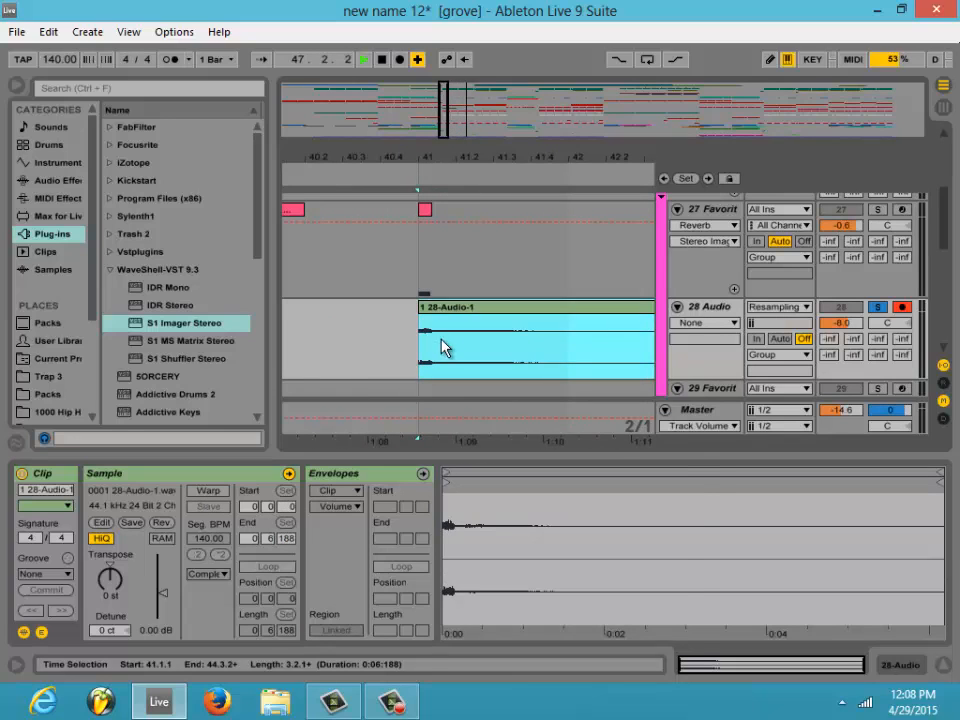
{"action": "right_click", "coordinate": [443, 347]}
{"action": "left_click", "coordinate": [567, 636]}
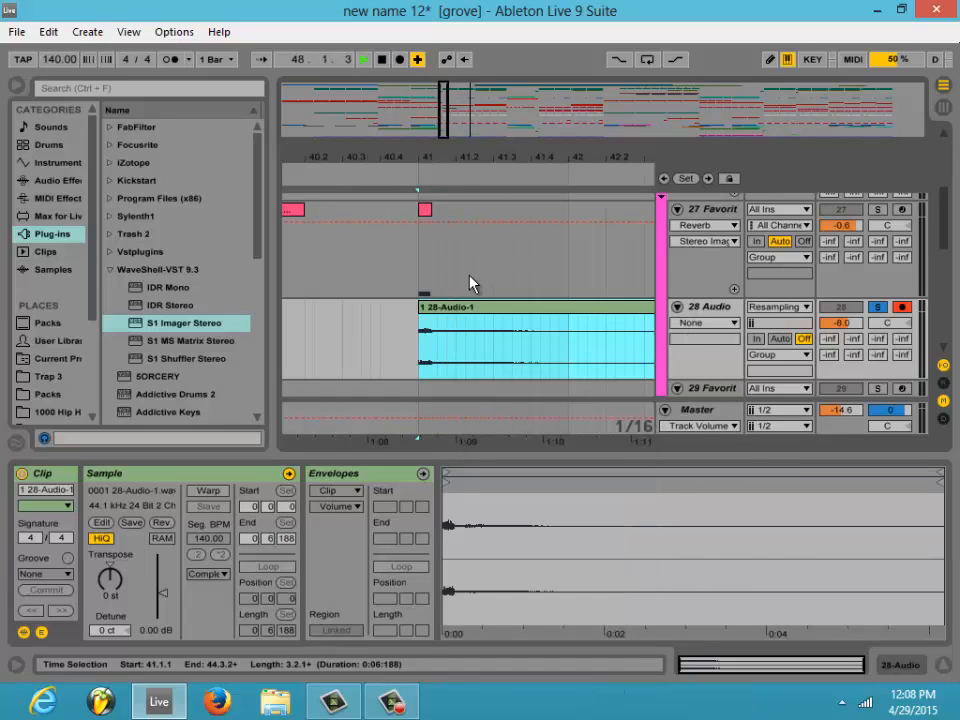
- Trim 214 ms off the recorded clip's start, move the clip back to 41.1.1 and play it
{"action": "left_click", "coordinate": [443, 323]}
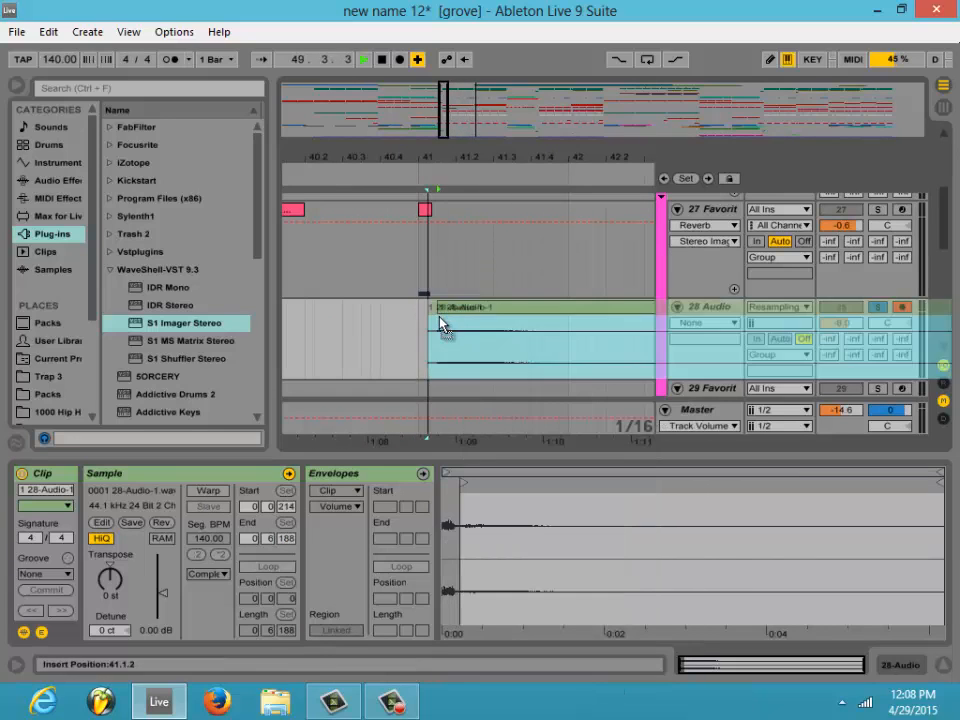
{"action": "left_click_drag", "start_coordinate": [436, 317], "coordinate": [436, 317]}
{"action": "left_click", "coordinate": [414, 178]}
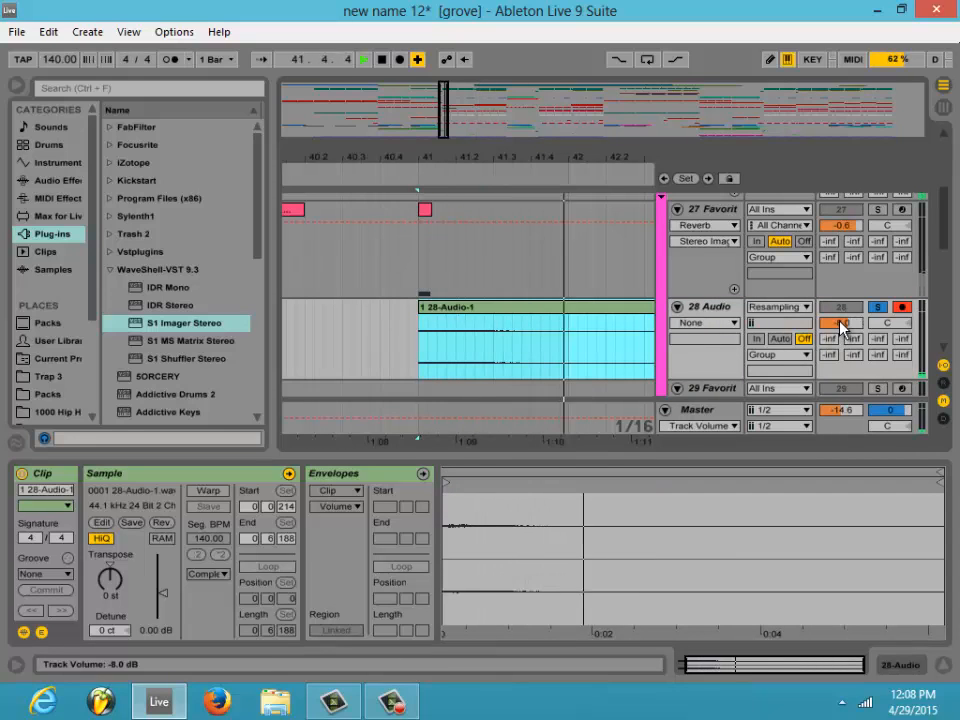
- Try a start trim of only 107 ms on the recorded clip at 41.1.1, playing it from bar 41
{"action": "left_click_drag", "start_coordinate": [420, 318], "coordinate": [442, 314]}
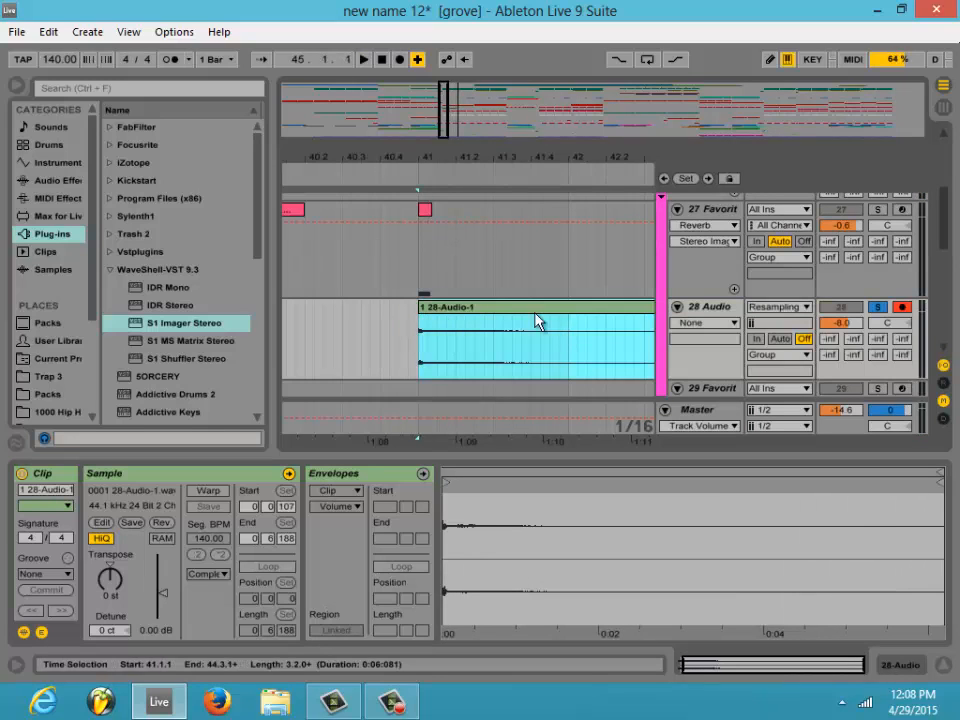
{"action": "left_click", "coordinate": [420, 195]}
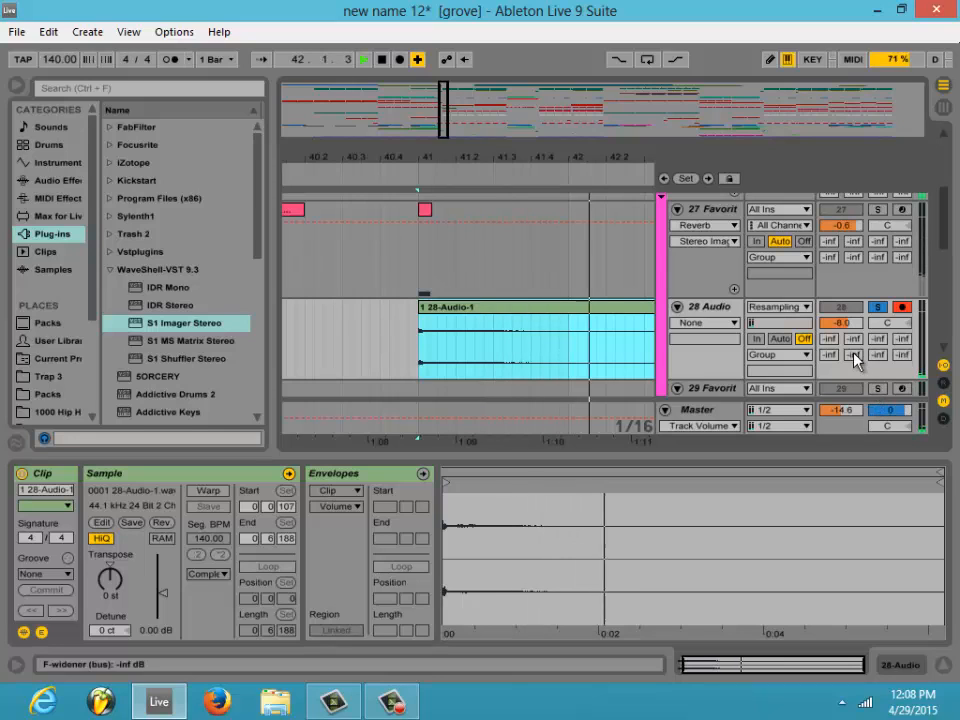
{"action": "key", "text": "space"}
- Trim the recorded clip's start to 214 ms at 41.1.1 and set track 28's volume to -4.3 dB
{"action": "left_click_drag", "start_coordinate": [420, 308], "coordinate": [439, 317]}
{"action": "left_click", "coordinate": [846, 328]}
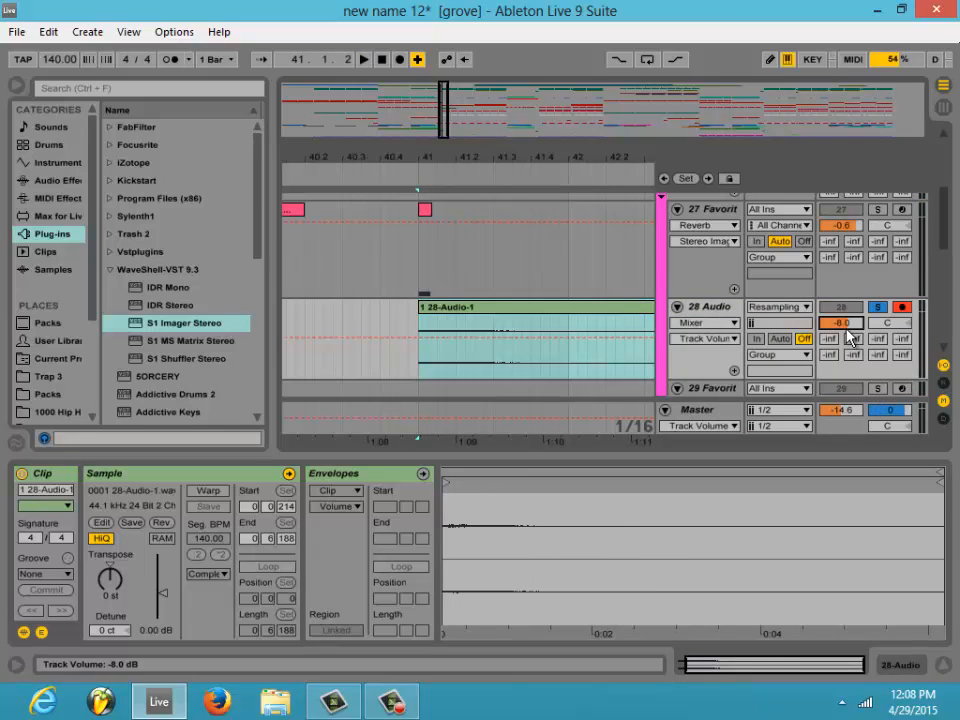
{"action": "left_click_drag", "start_coordinate": [847, 329], "coordinate": [847, 329]}
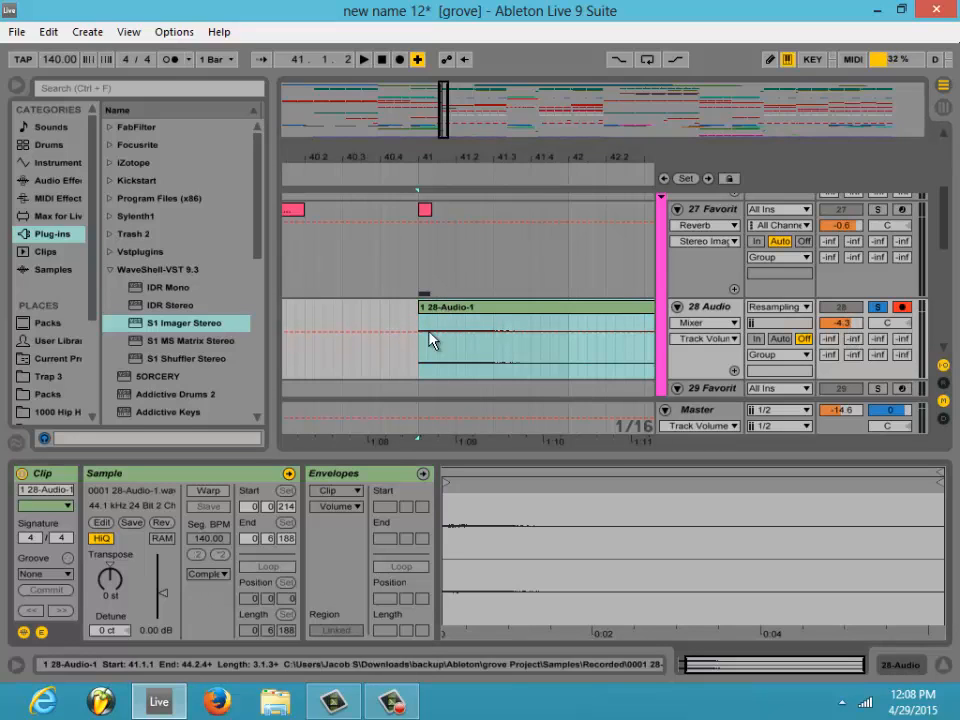
- Raise the recorded clip's gain to 7.88 dB and reverse the clip
{"action": "left_click_drag", "start_coordinate": [144, 591], "coordinate": [144, 578]}
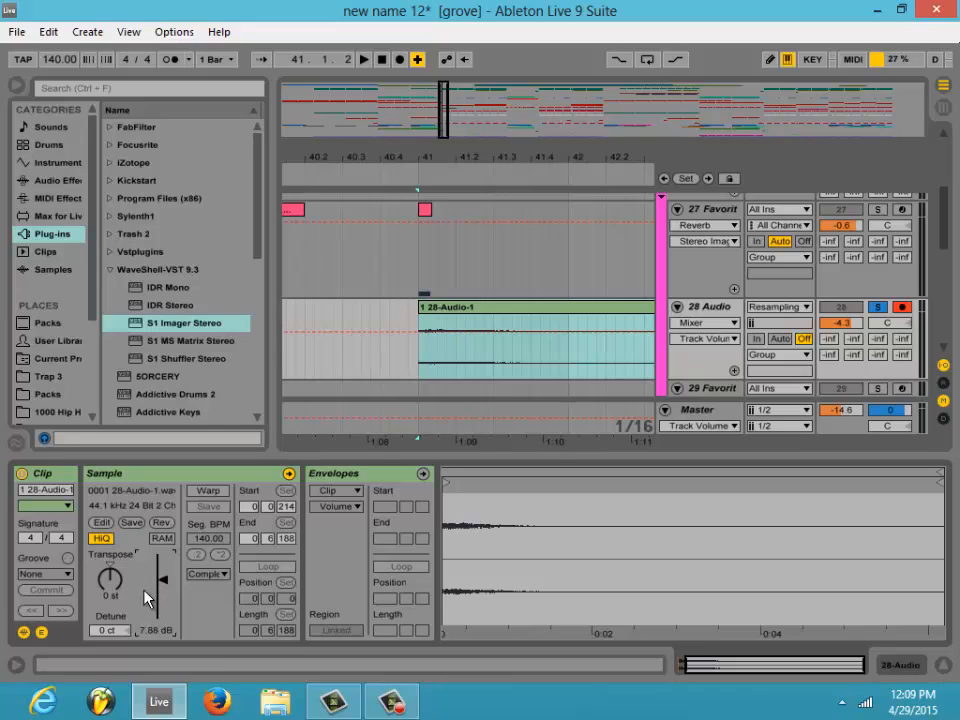
{"action": "left_click", "coordinate": [160, 523]}
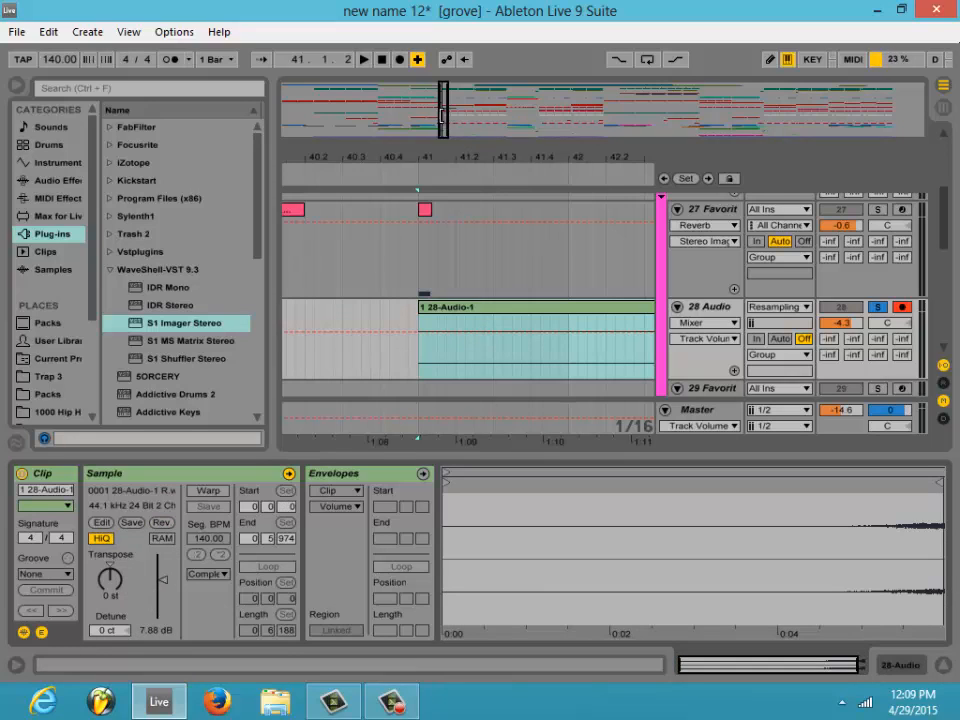
- Play the reversed clip, setting its gain to 9.88 dB and track 28's volume to -0.6 dB
{"action": "left_click_drag", "start_coordinate": [443, 115], "coordinate": [463, 163]}
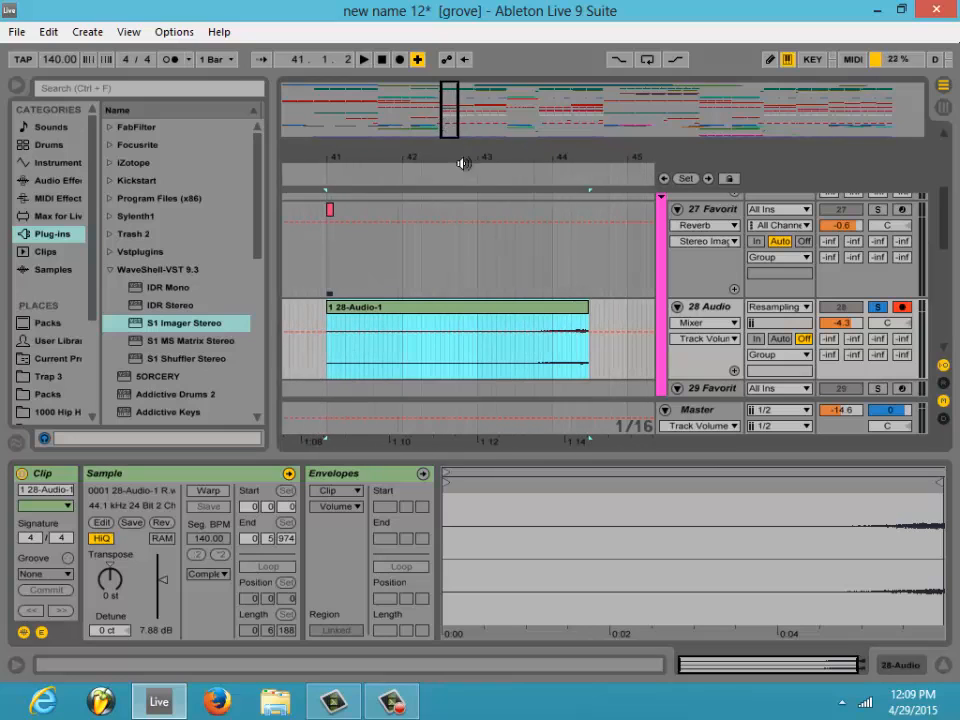
{"action": "left_click", "coordinate": [544, 166]}
{"action": "mouse_move", "coordinate": [157, 591]}
{"action": "left_mouse_down"}
{"action": "mouse_move", "coordinate": [146, 589]}
{"action": "mouse_move", "coordinate": [160, 588]}
{"action": "left_mouse_up"}
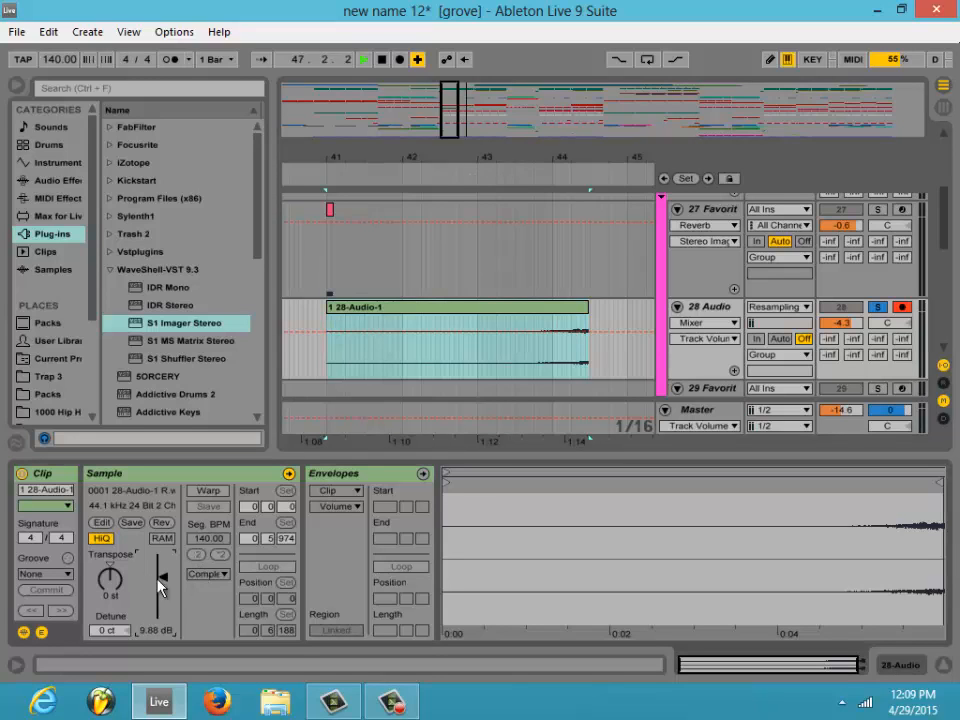
{"action": "left_click_drag", "start_coordinate": [840, 321], "coordinate": [706, 275]}
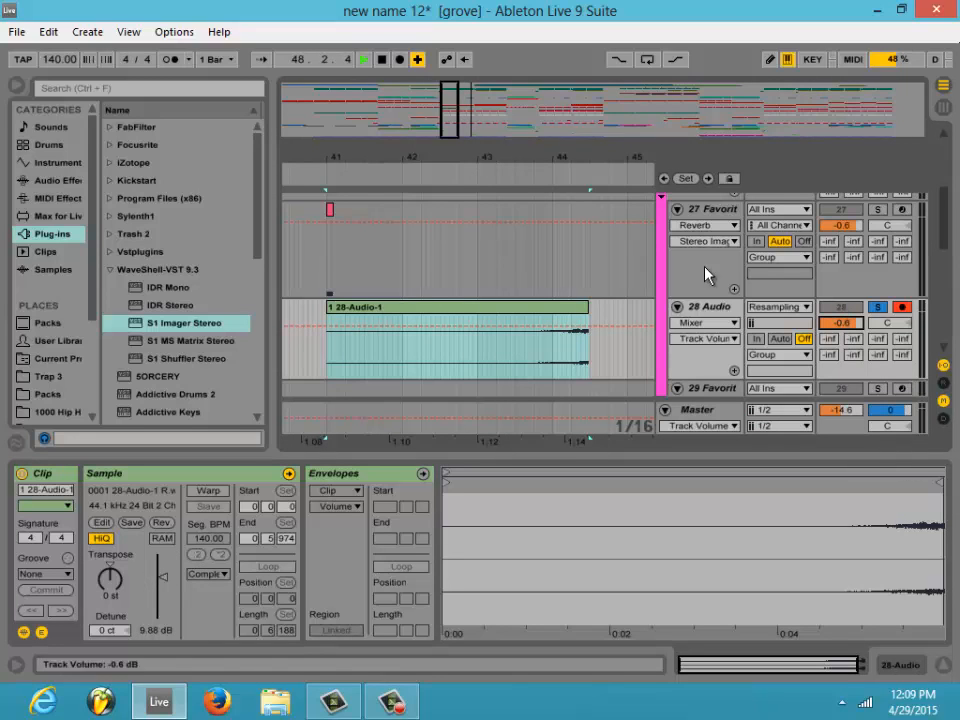
{"action": "left_click", "coordinate": [484, 182]}
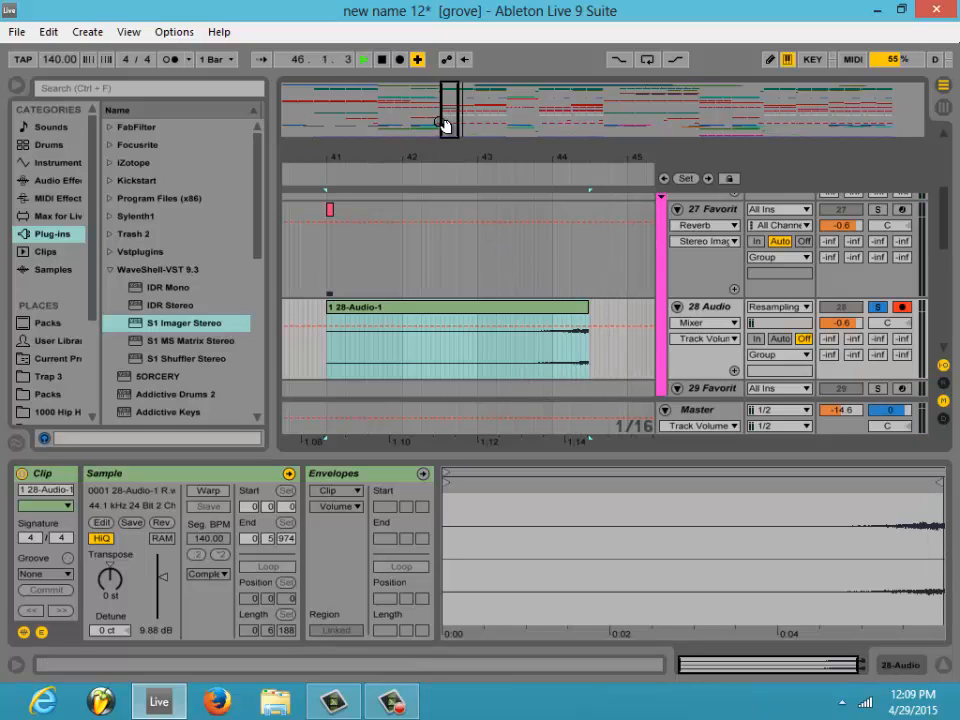
- Move the reversed clip on track 28 earlier to 37.3.1, so that it ends just before bar 41
{"action": "left_click_drag", "start_coordinate": [443, 122], "coordinate": [459, 139]}
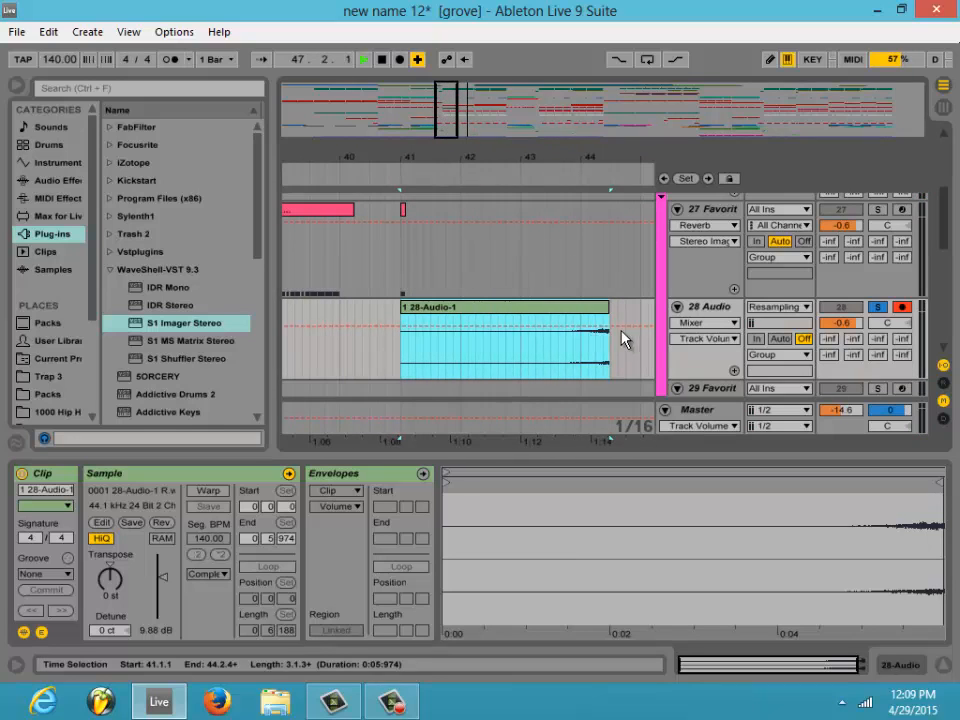
{"action": "left_click_drag", "start_coordinate": [579, 315], "coordinate": [364, 317]}
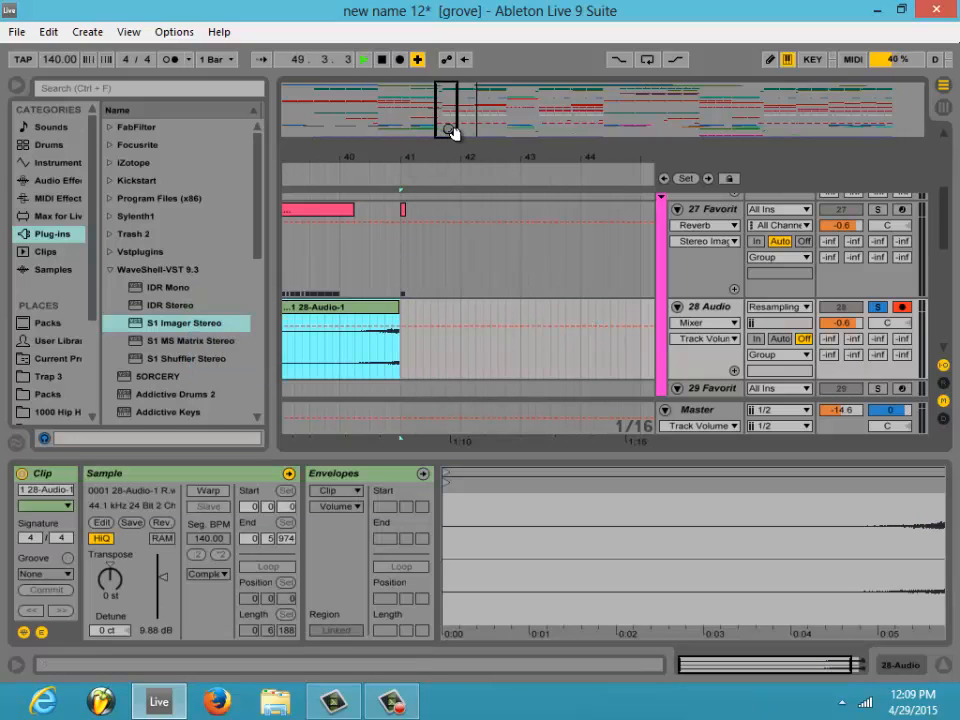
{"action": "left_click_drag", "start_coordinate": [451, 131], "coordinate": [451, 131]}
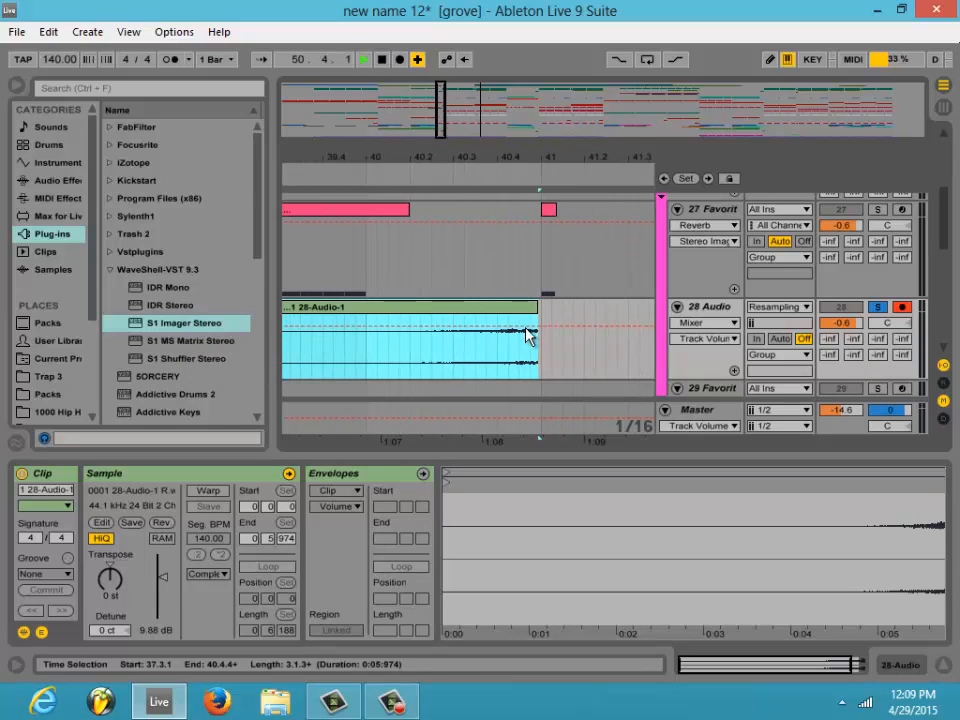
{"action": "left_click_drag", "start_coordinate": [522, 311], "coordinate": [524, 318]}
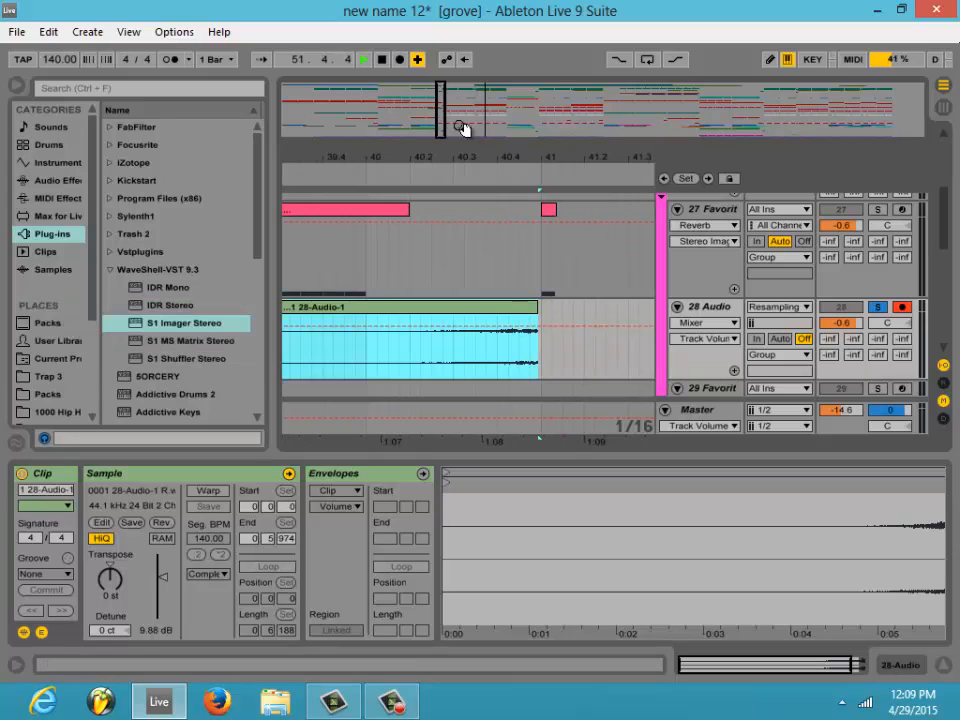
- Turn off the arrangement grid and nudge the reversed clip so that it ends exactly at 41.1.1
{"action": "mouse_move", "coordinate": [445, 133]}
{"action": "left_mouse_down"}
{"action": "mouse_move", "coordinate": [446, 165]}
{"action": "mouse_move", "coordinate": [444, 133]}
{"action": "mouse_move", "coordinate": [446, 150]}
{"action": "left_mouse_up"}
{"action": "right_click", "coordinate": [610, 355]}
{"action": "left_click", "coordinate": [768, 515]}
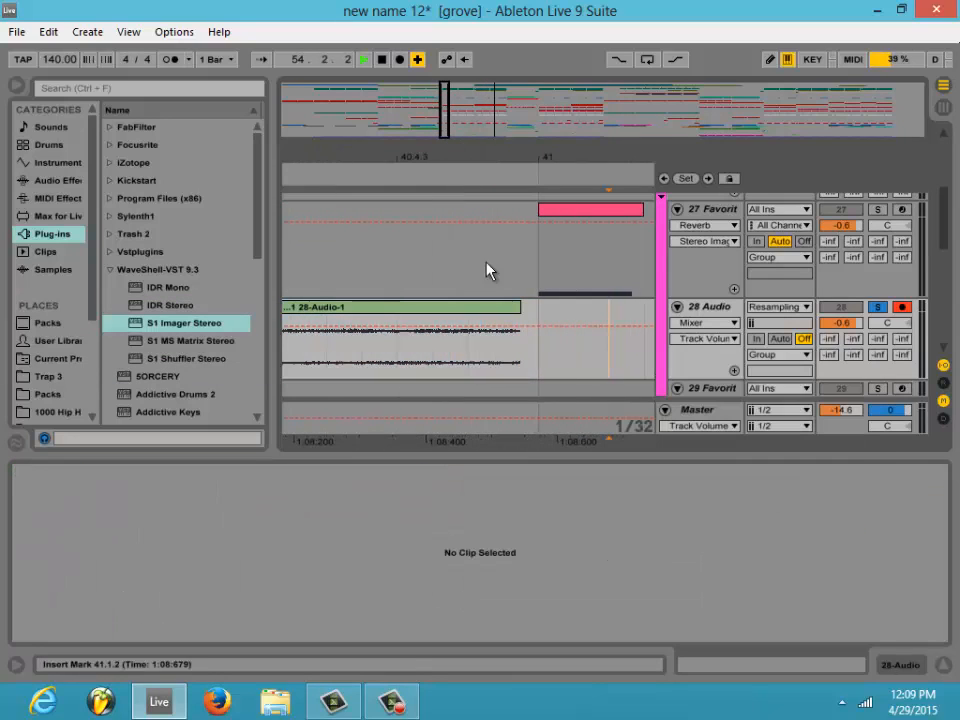
{"action": "right_click", "coordinate": [604, 375]}
{"action": "left_click", "coordinate": [641, 545]}
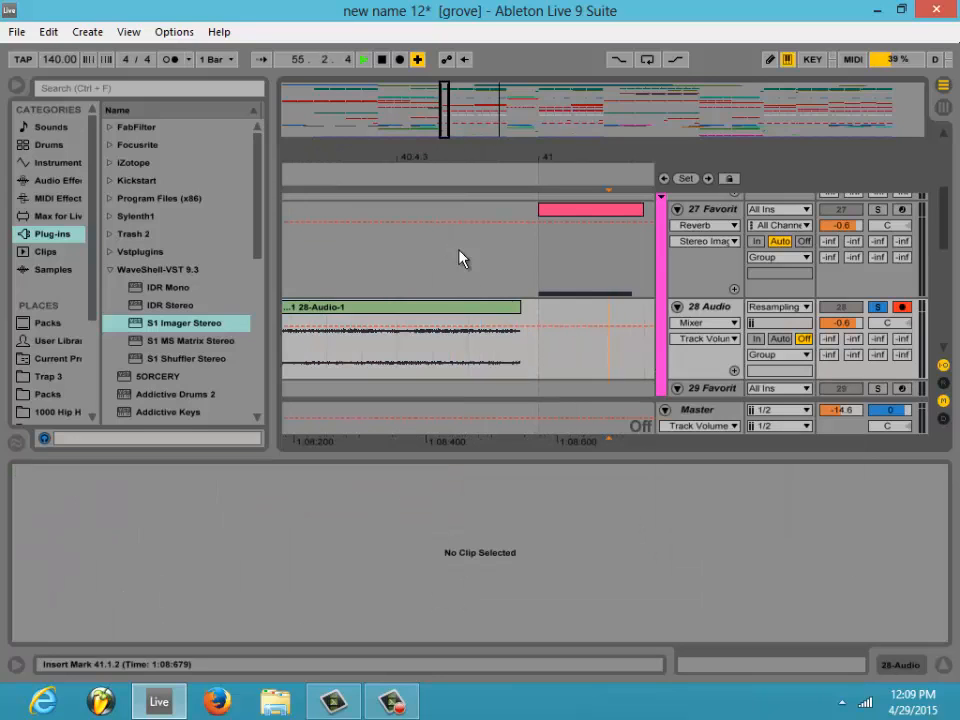
{"action": "left_click", "coordinate": [516, 321]}
{"action": "left_click_drag", "start_coordinate": [516, 316], "coordinate": [525, 320]}
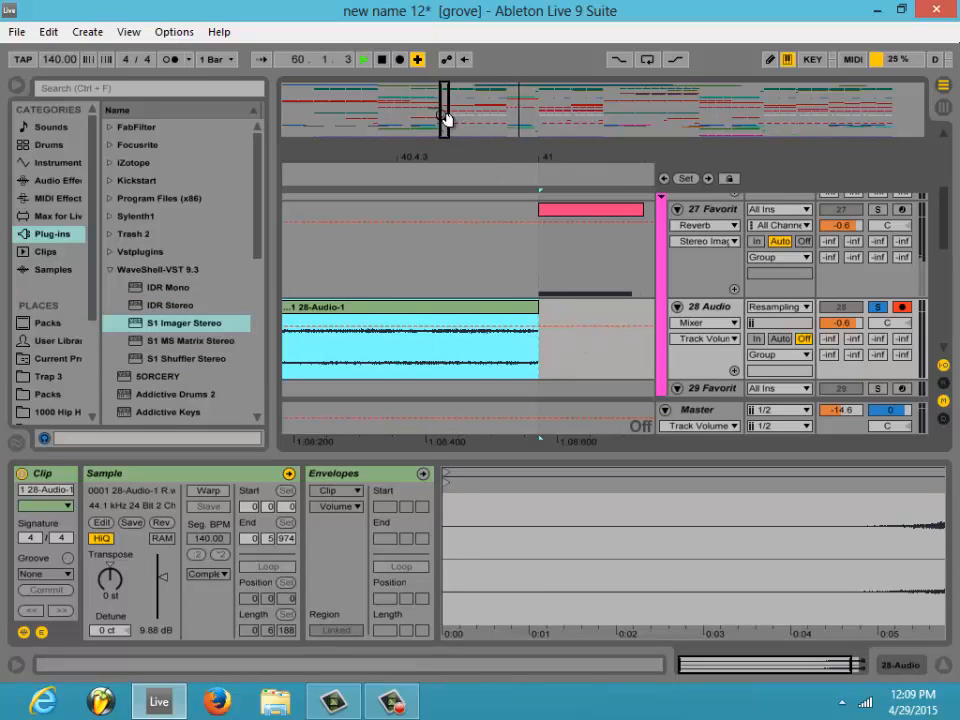
- Set the arrangement to a fixed 1 Bar grid
{"action": "mouse_move", "coordinate": [445, 118]}
{"action": "left_mouse_down"}
{"action": "mouse_move", "coordinate": [452, 131]}
{"action": "mouse_move", "coordinate": [484, 122]}
{"action": "mouse_move", "coordinate": [448, 132]}
{"action": "left_mouse_up"}
{"action": "right_click", "coordinate": [556, 313]}
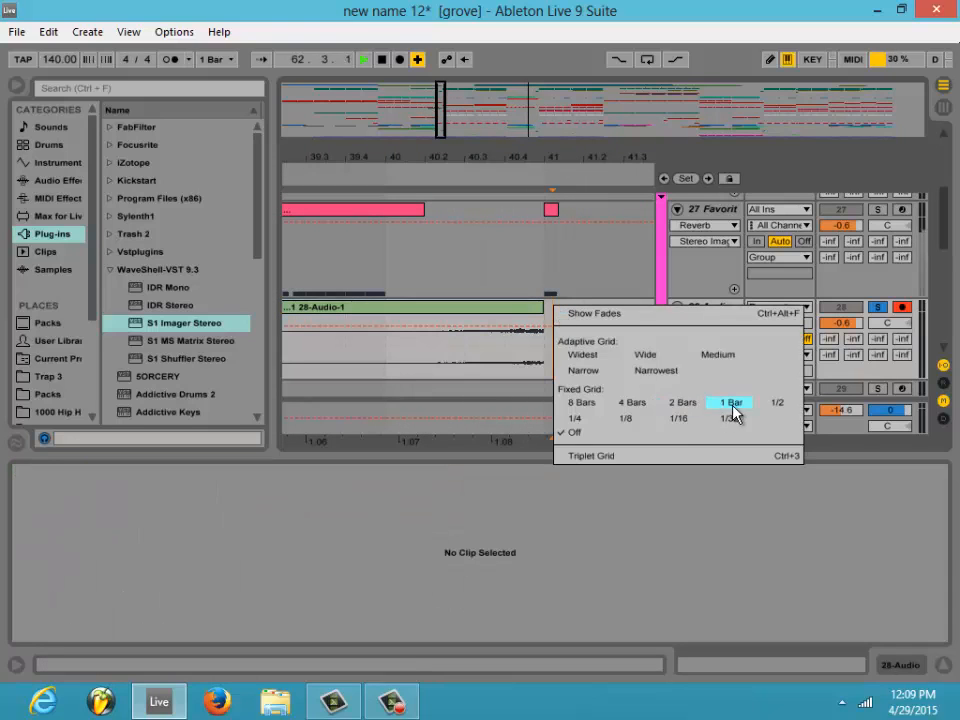
{"action": "key", "text": "Escape"}
{"action": "right_click", "coordinate": [570, 313]}
{"action": "key", "text": "Escape"}
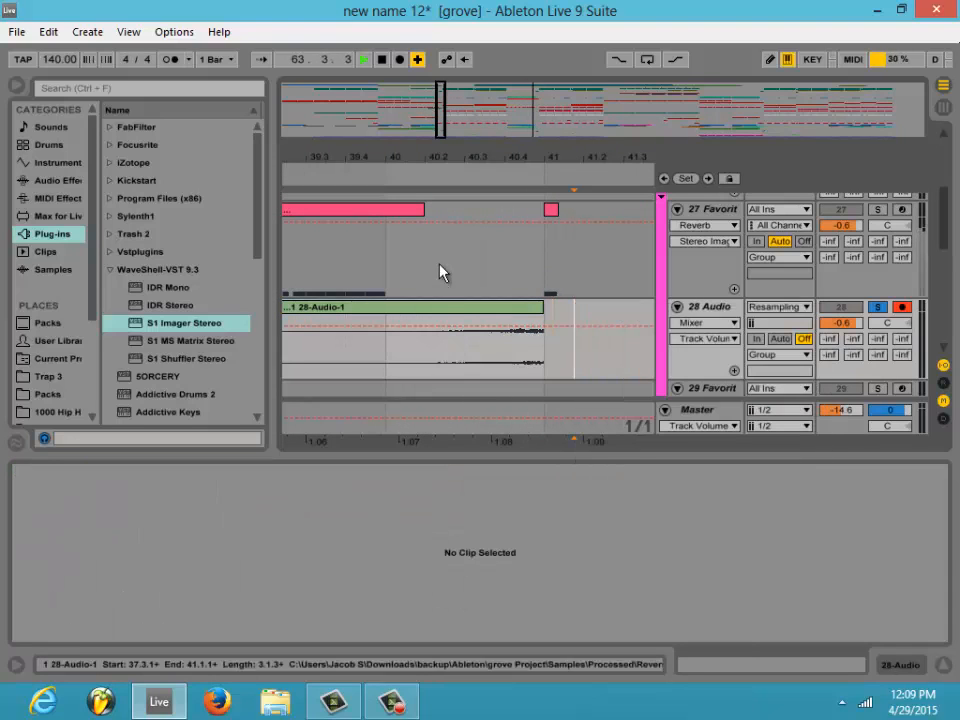
- Show the reversed clip's fades, trim its start to bar 40 and fade it in across nearly its whole length
{"action": "right_click", "coordinate": [466, 310]}
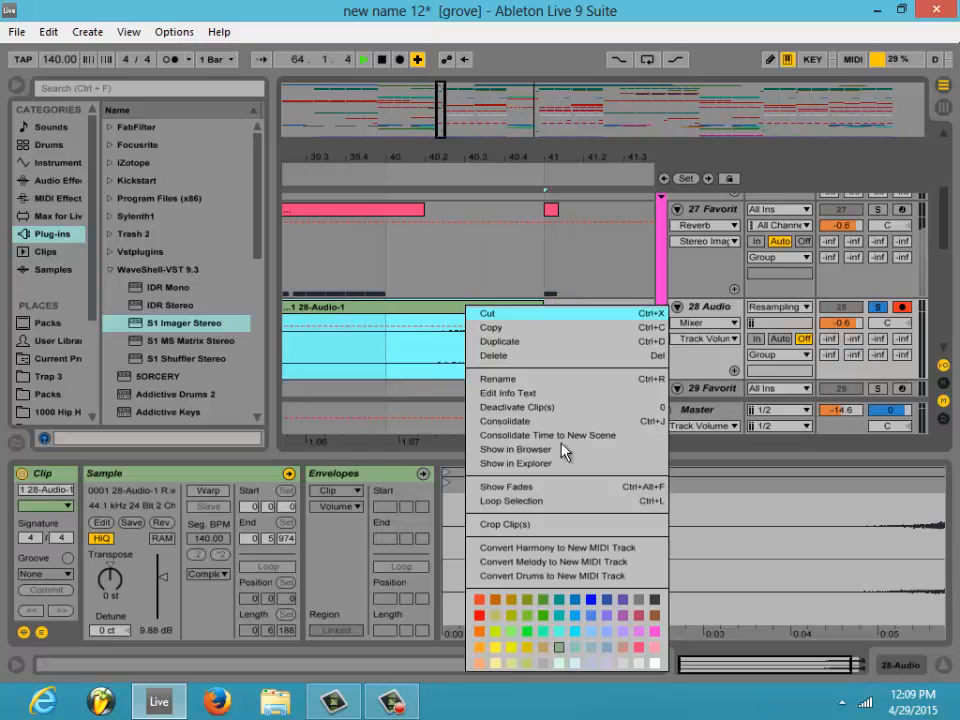
{"action": "left_click", "coordinate": [500, 487]}
{"action": "left_click_drag", "start_coordinate": [440, 124], "coordinate": [443, 131]}
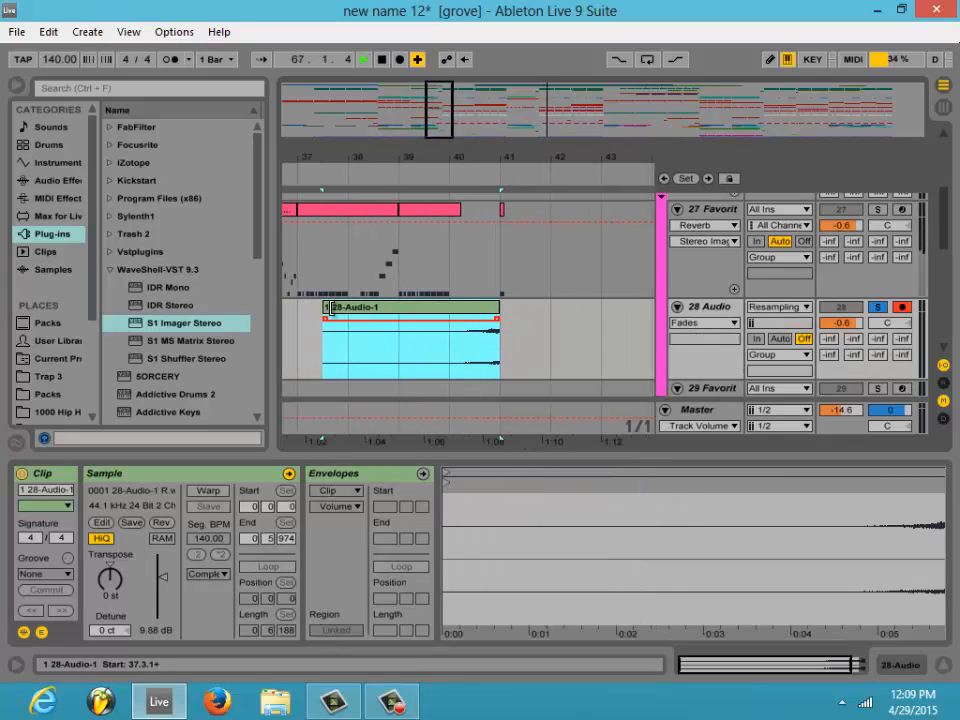
{"action": "left_click_drag", "start_coordinate": [325, 307], "coordinate": [502, 304]}
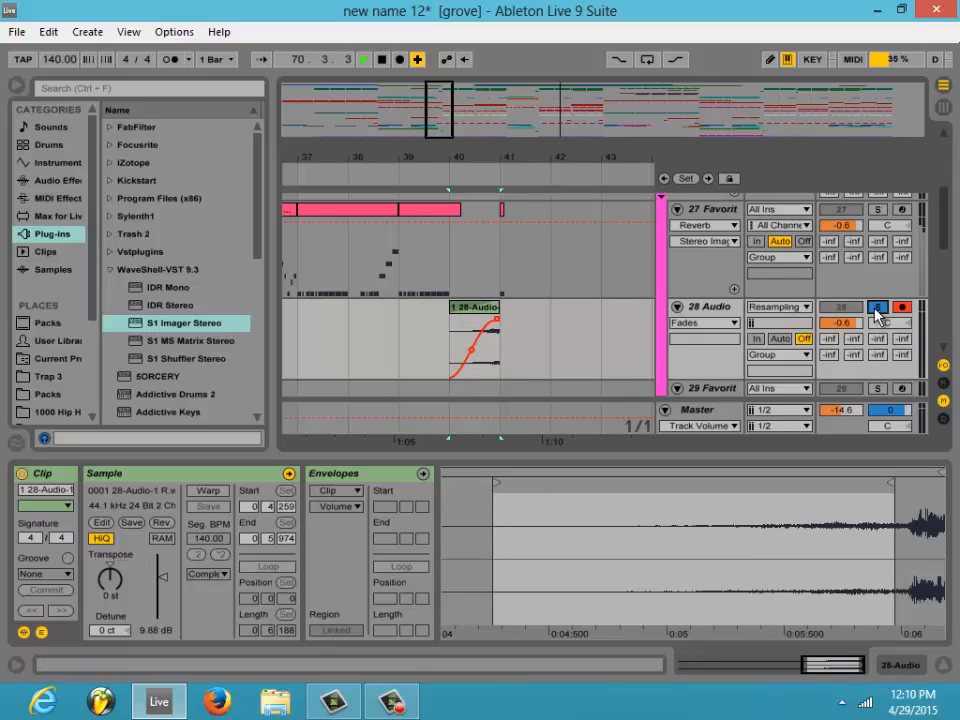
- Unsolo track 28 and play the transition into the drop from bar 37 with the full mix
{"action": "left_click", "coordinate": [877, 309]}
{"action": "left_click", "coordinate": [312, 181]}
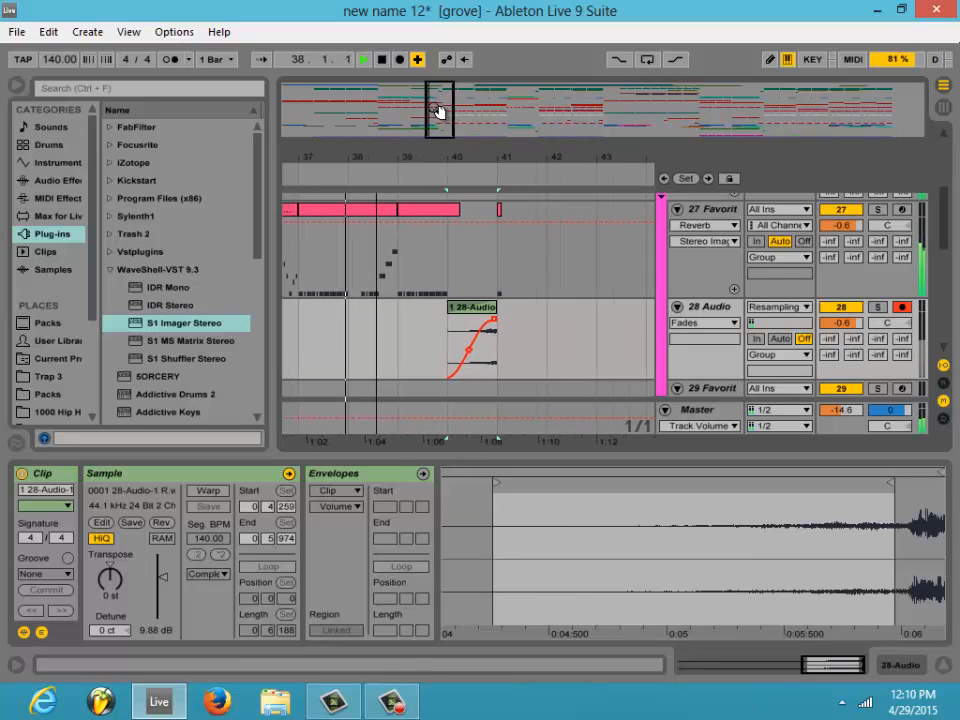
{"action": "left_click_drag", "start_coordinate": [439, 107], "coordinate": [415, 206]}
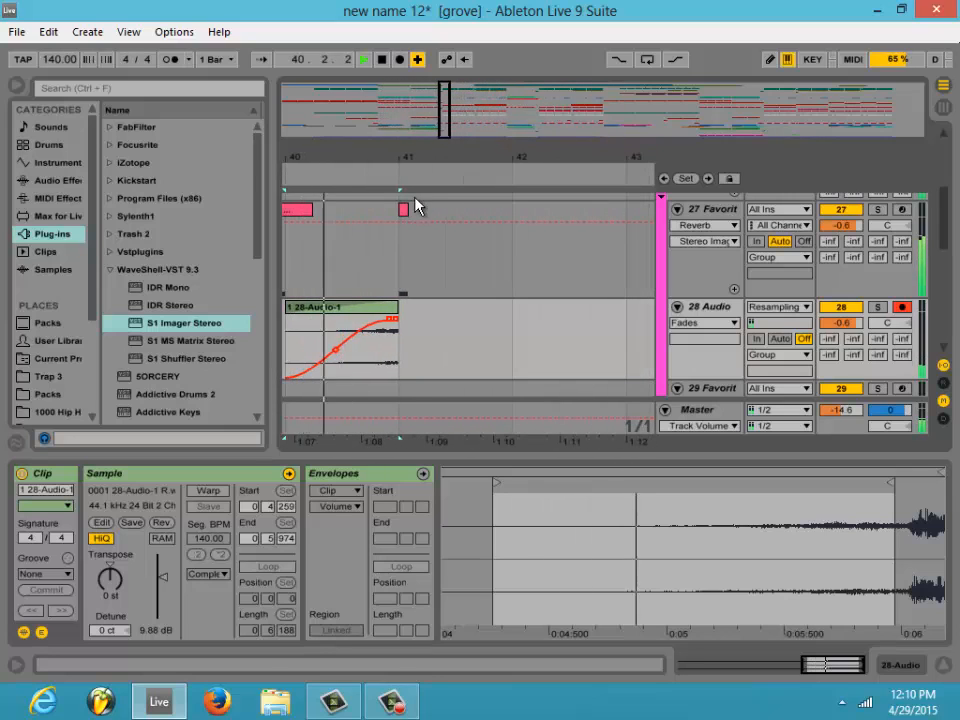
- Extend track 27's MIDI clip at bar 41 so that it ends at bar 52, and stop playback
{"action": "left_click", "coordinate": [405, 210]}
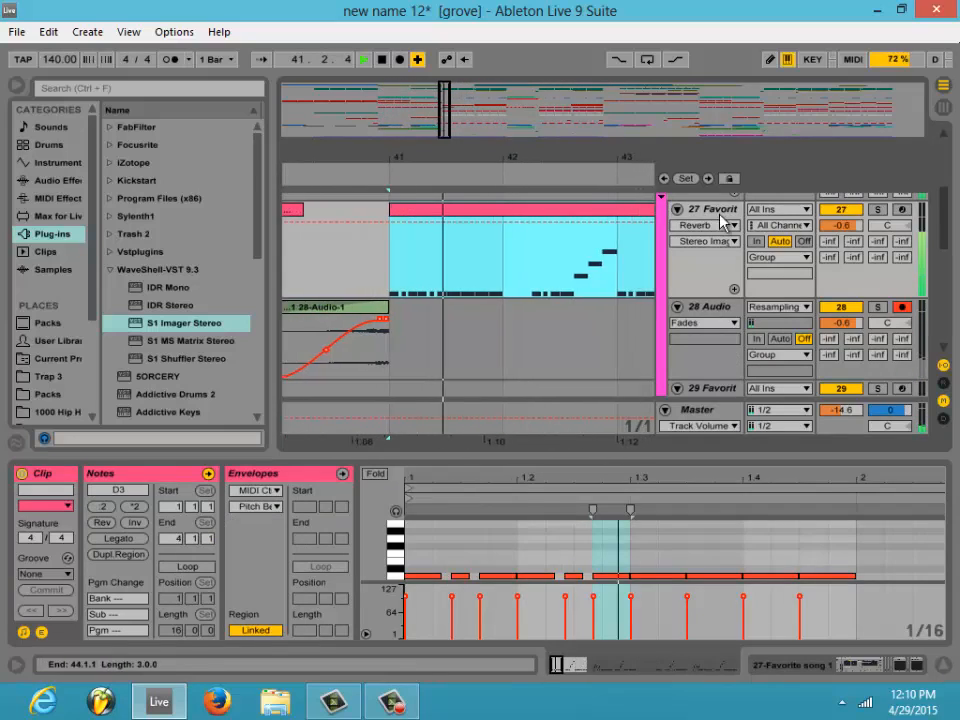
{"action": "left_click_drag", "start_coordinate": [448, 135], "coordinate": [471, 128]}
{"action": "left_click_drag", "start_coordinate": [473, 210], "coordinate": [852, 167]}
{"action": "left_click_drag", "start_coordinate": [479, 111], "coordinate": [480, 112]}
{"action": "left_click_drag", "start_coordinate": [461, 127], "coordinate": [436, 125]}
{"action": "key", "text": "space"}
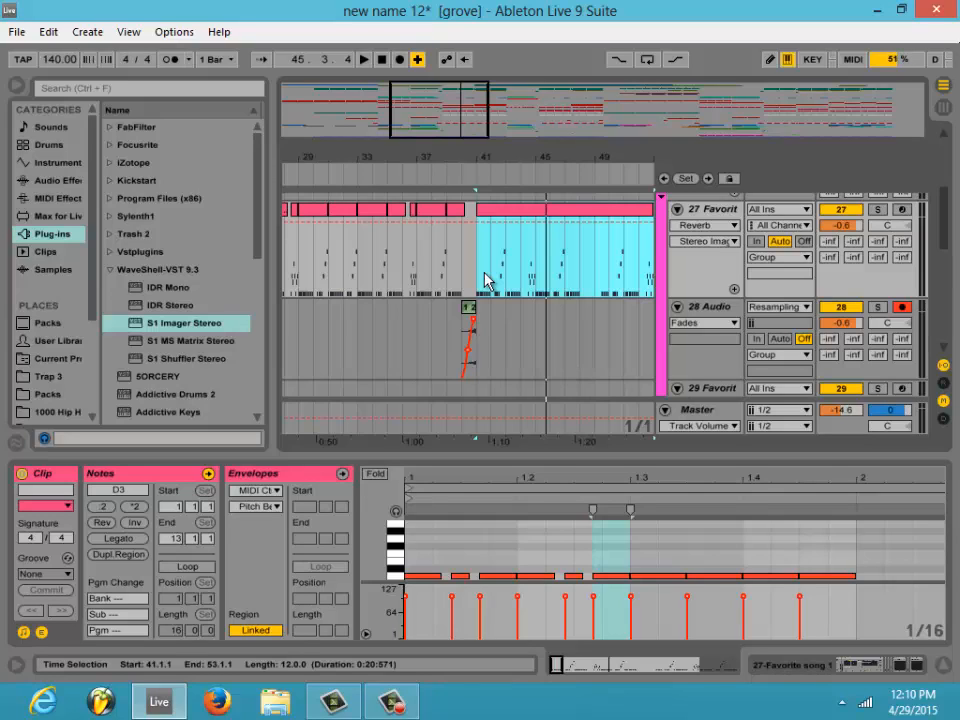
{"action": "mouse_move", "coordinate": [456, 146]}
{"action": "left_mouse_down"}
{"action": "mouse_move", "coordinate": [469, 122]}
{"action": "mouse_move", "coordinate": [469, 133]}
{"action": "left_mouse_up"}
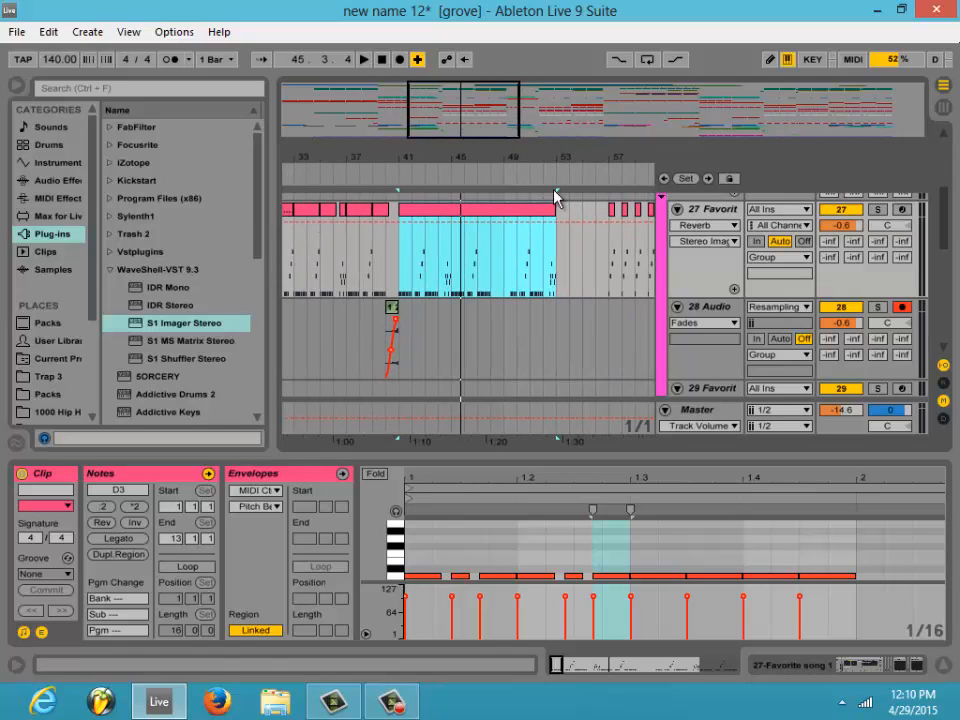
{"action": "left_click_drag", "start_coordinate": [554, 204], "coordinate": [544, 204]}
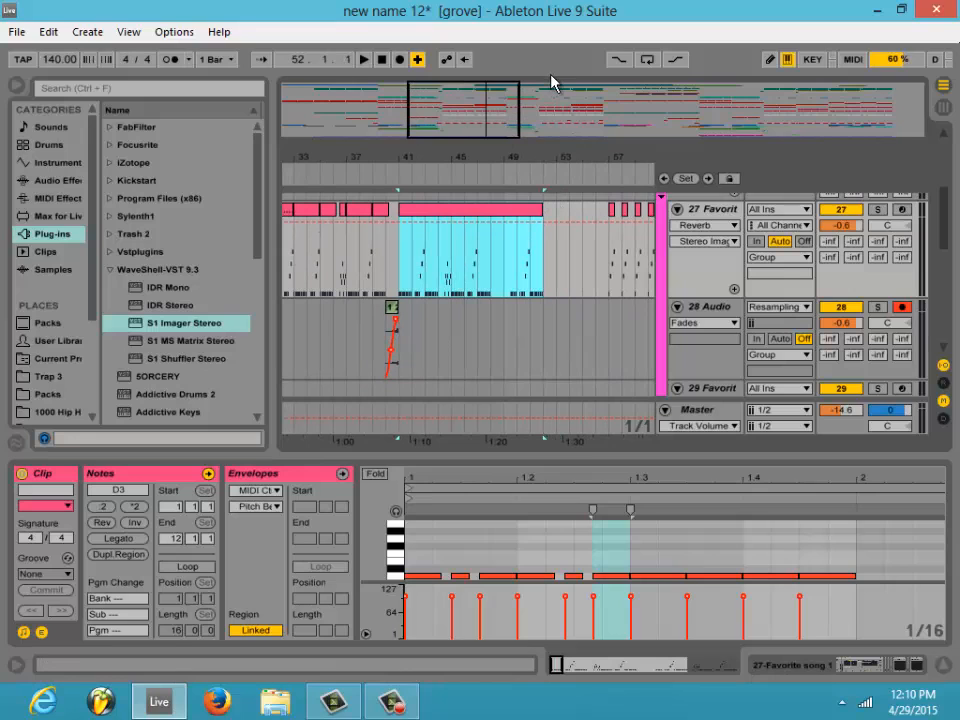